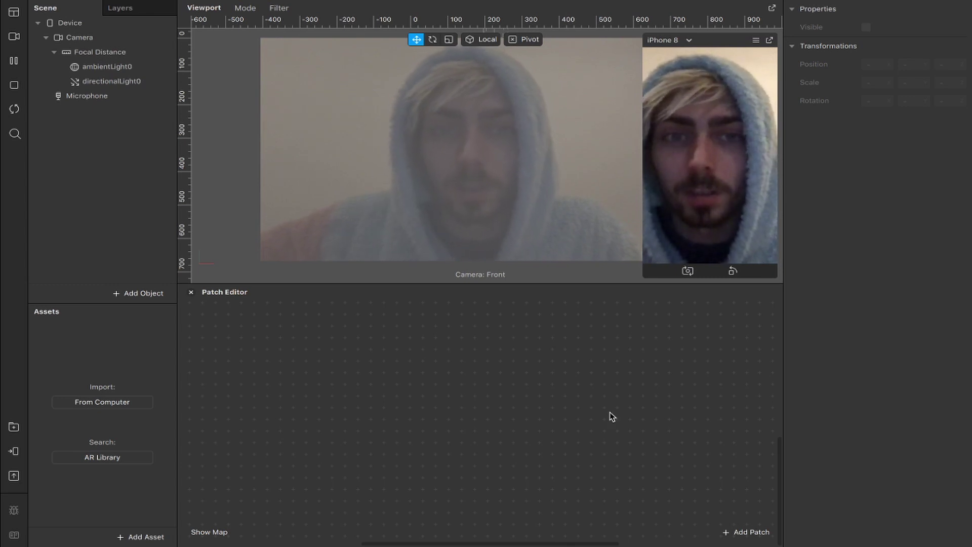
Preview floral pattern.jpg from the desktop, then import it into the project's Assets as a texture.
key(ctrl+Right)
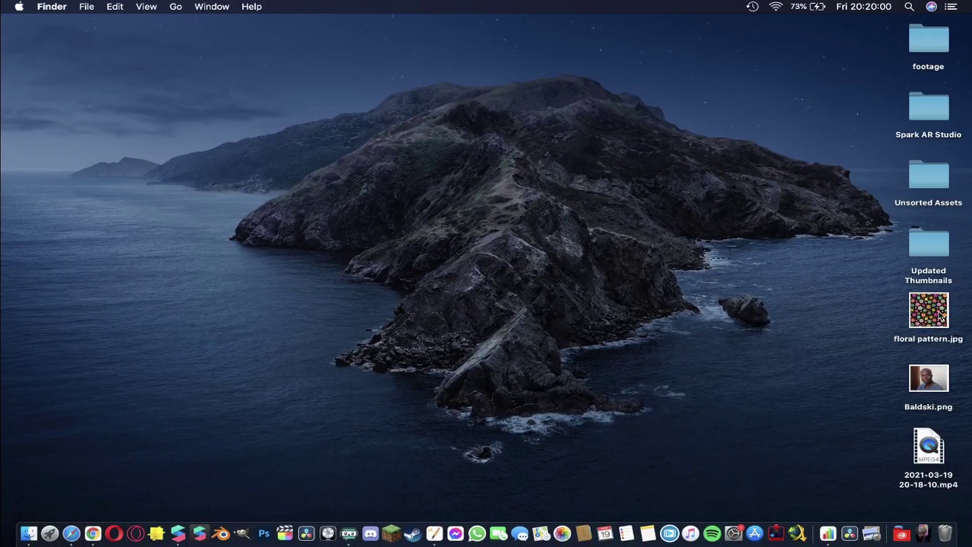
click(929, 315)
double_click(928, 311)
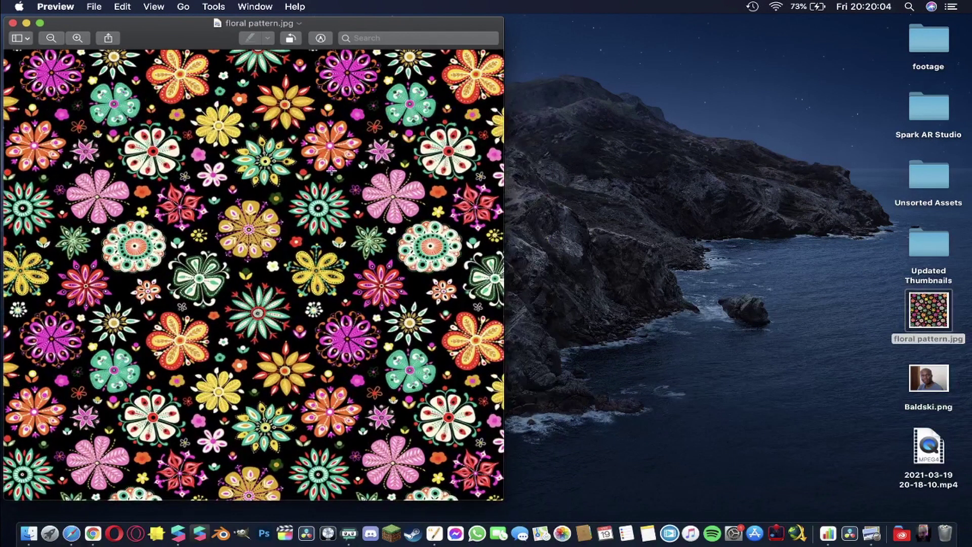
click(13, 23)
drag(928, 307, 106, 342)
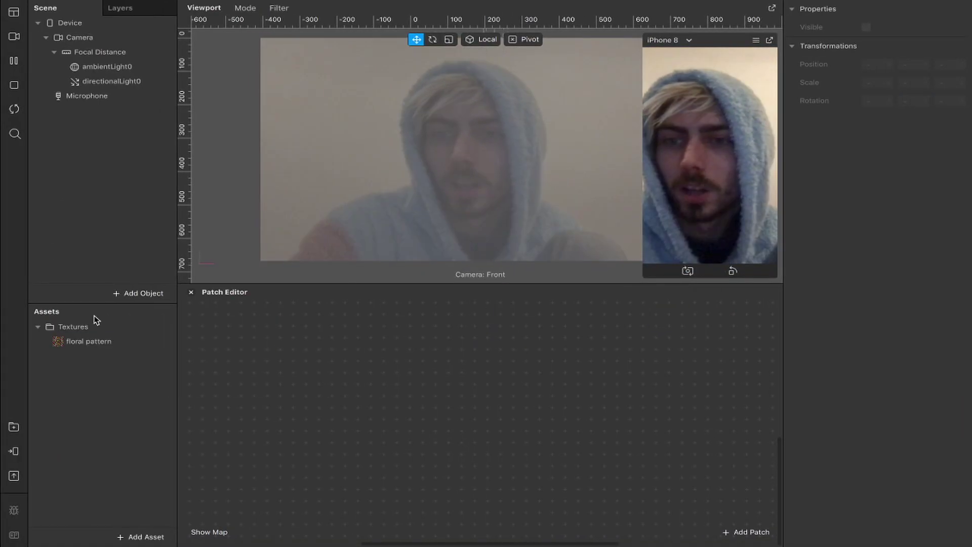
Add a plane to the scene and set its X and Y scale to 10.
right_click(104, 207)
mouse_move(192, 217)
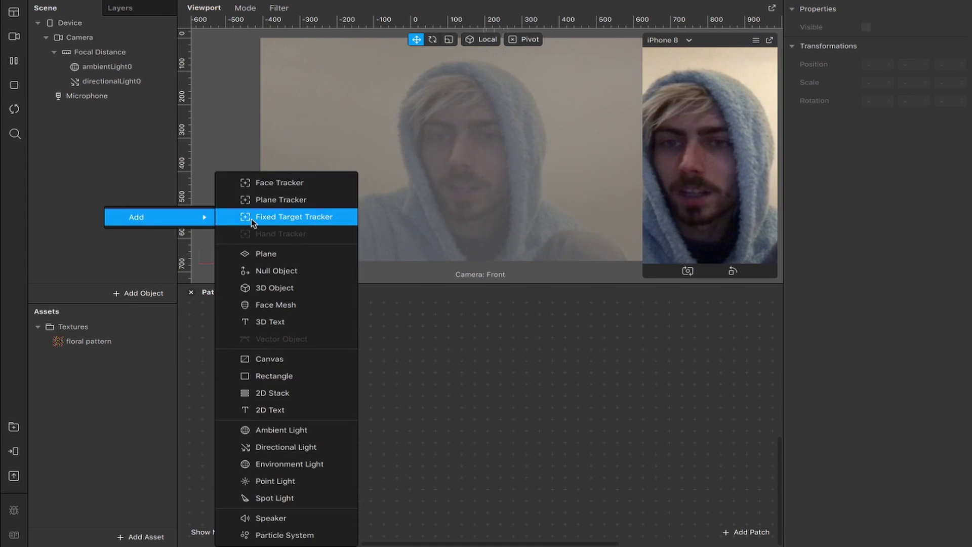
click(284, 255)
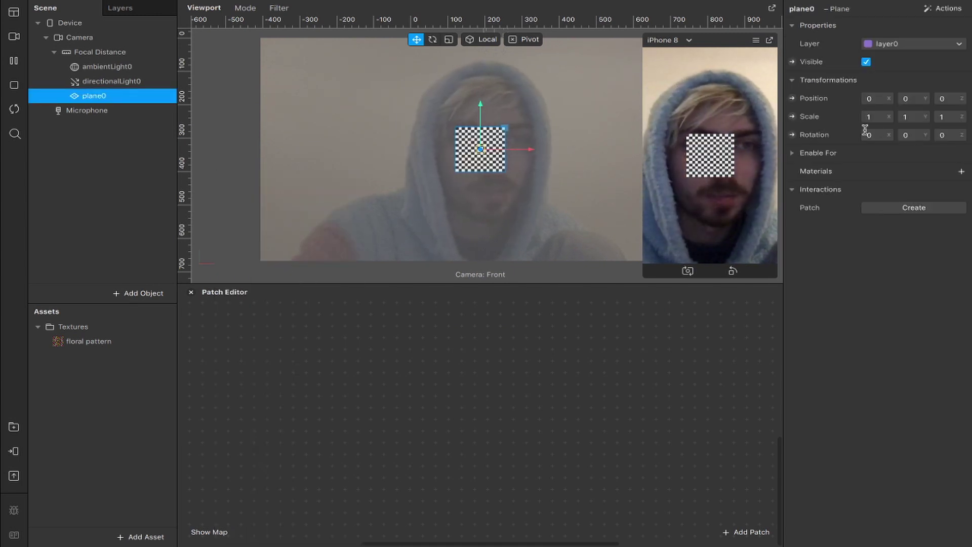
click(877, 117)
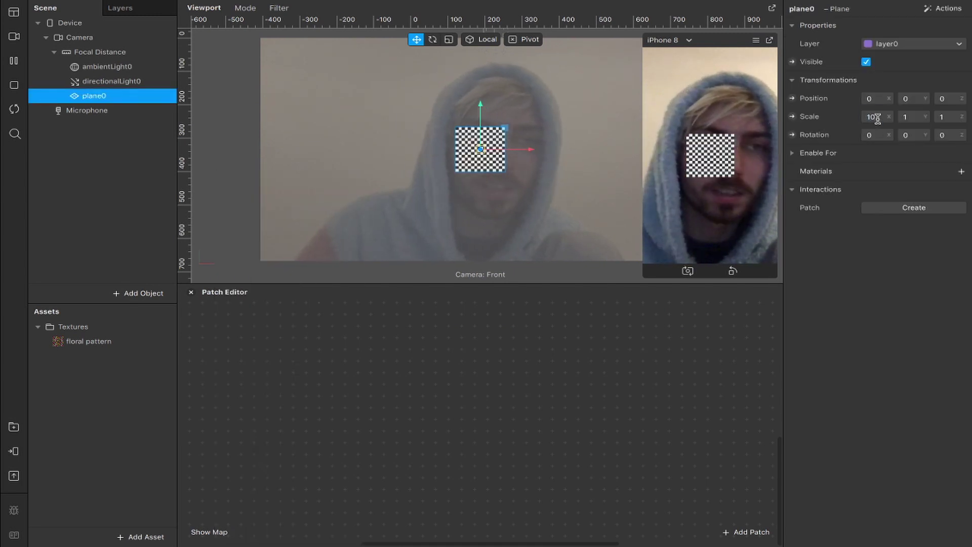
text(0)
click(918, 117)
text(0)
key(Return)
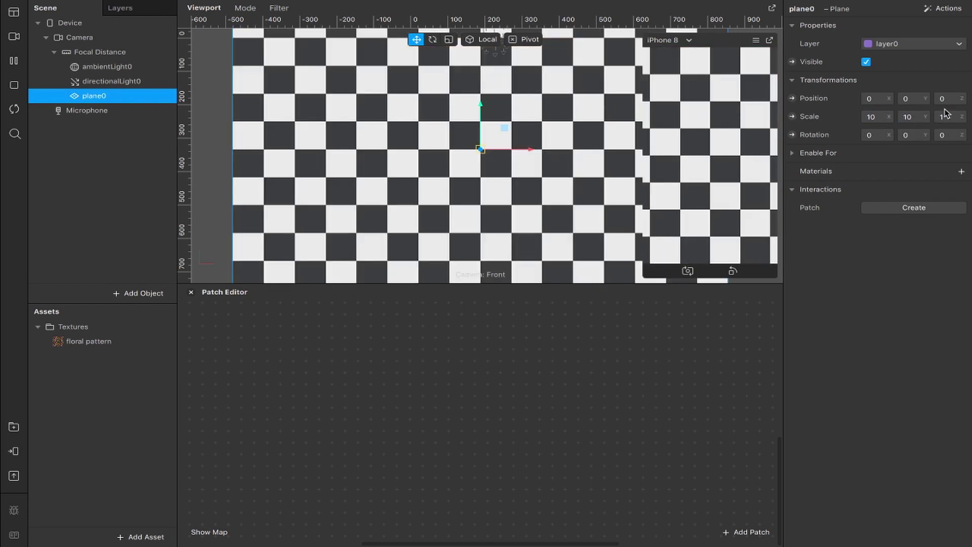
Hide the plane to check the camera feed, then make it visible again.
scroll(458, 177, down, 5)
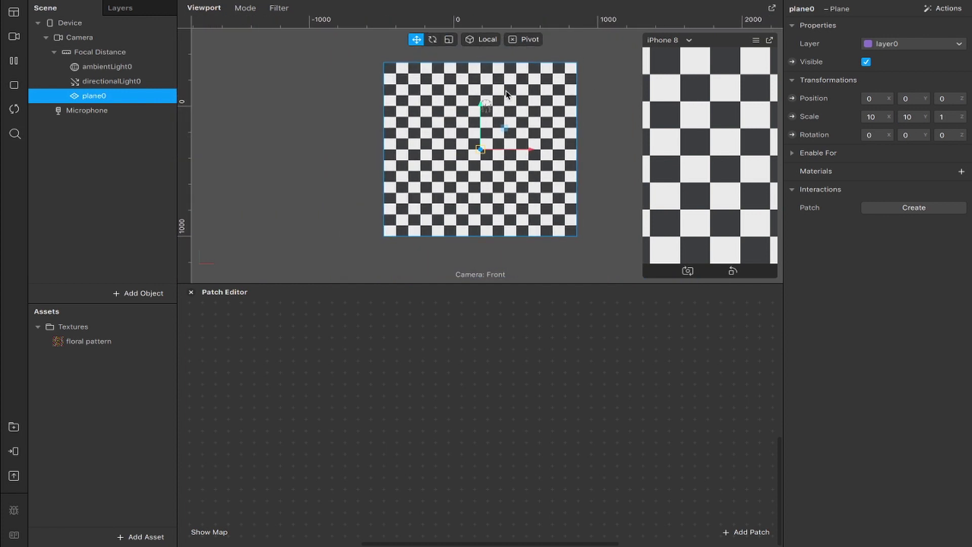
click(865, 62)
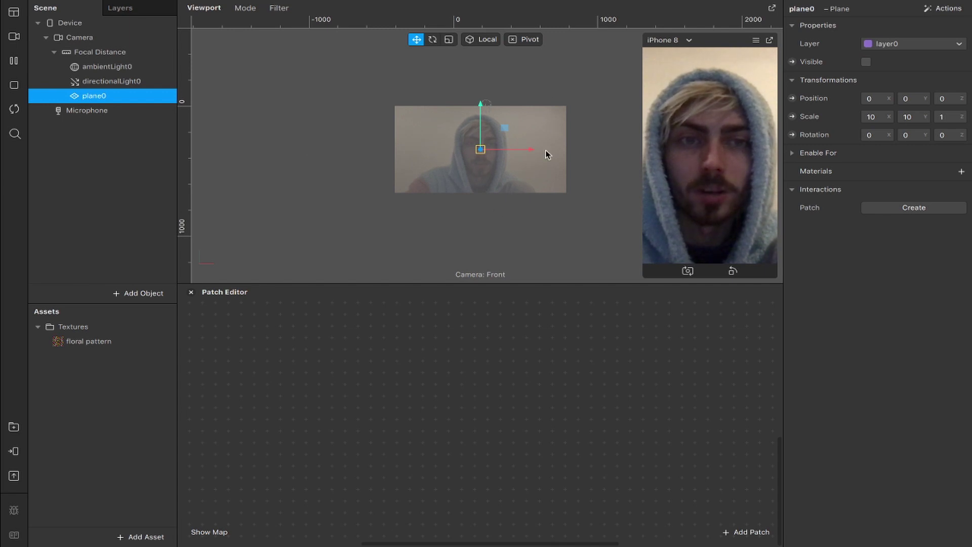
click(866, 61)
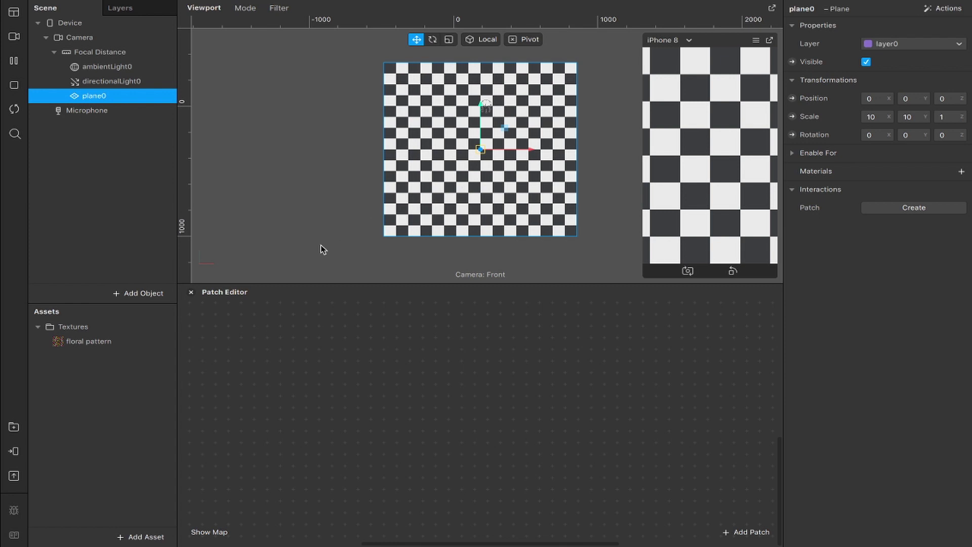
Give the plane a new material and rename the plane to 'background'.
click(961, 171)
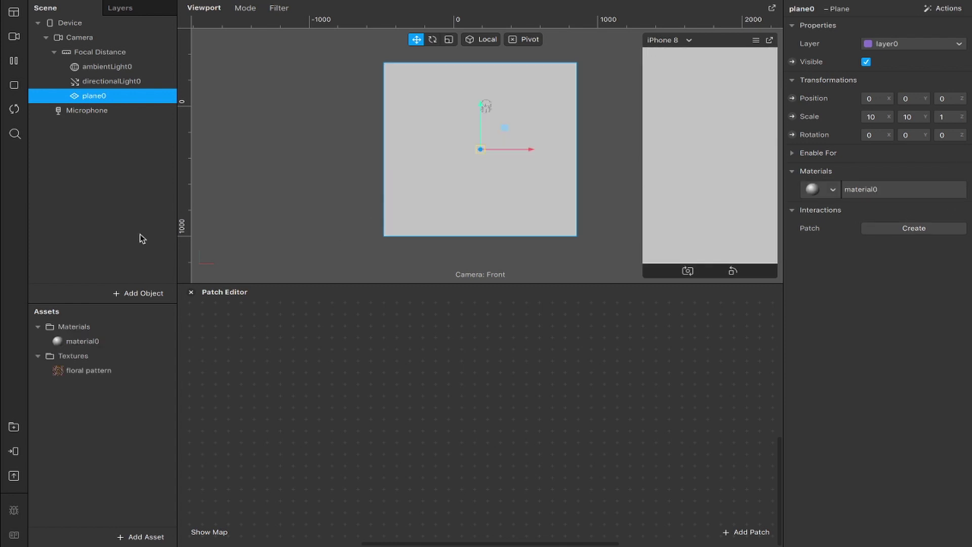
double_click(107, 98)
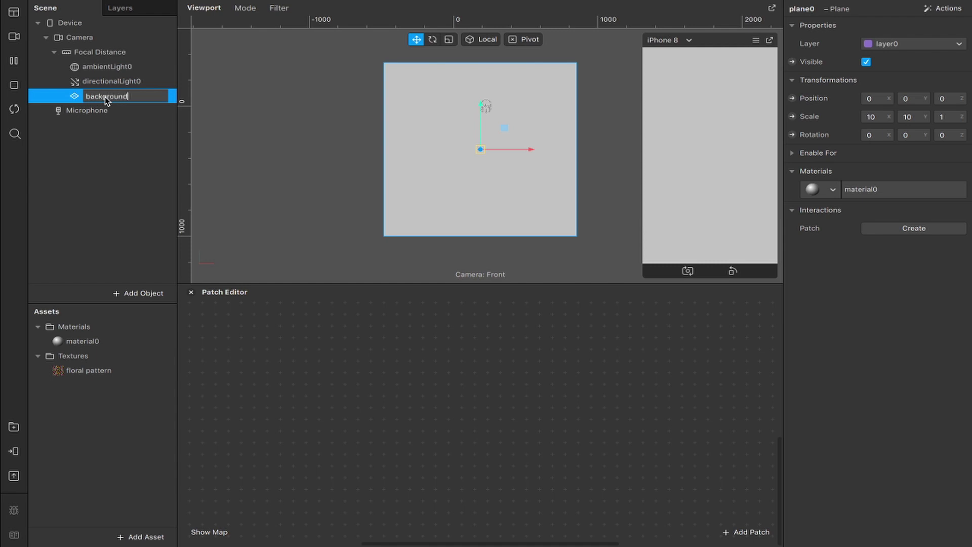
key(Return)
Rename the material to 'background mat' and set its diffuse texture to floral pattern.
double_click(89, 335)
text(background mat)
key(Return)
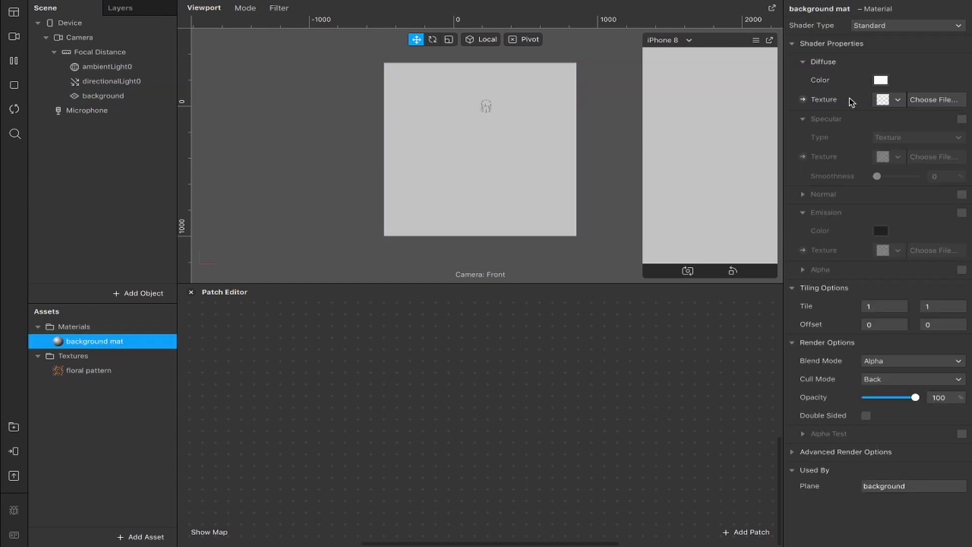
click(890, 100)
click(858, 119)
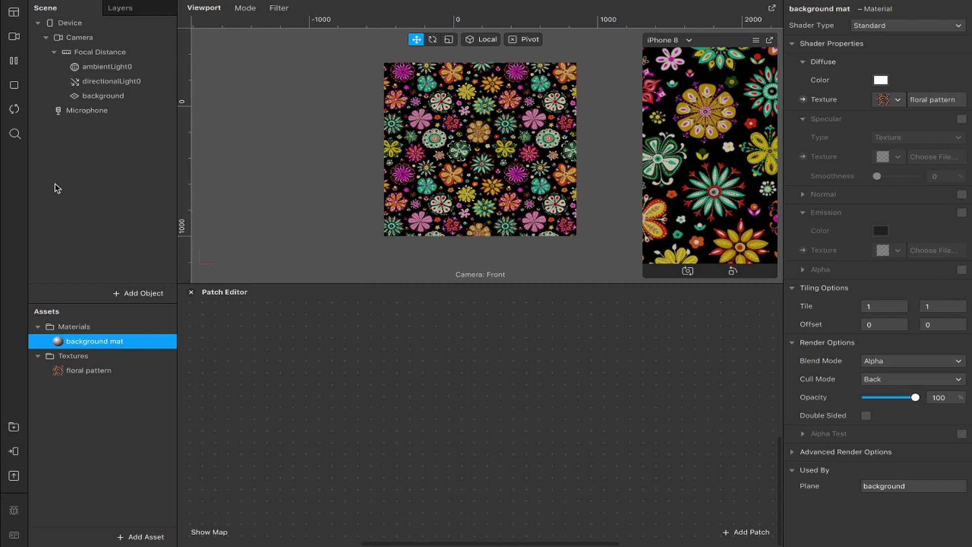
Add a canvas rectangle named 'person' that fills the canvas width and height.
right_click(102, 185)
mouse_move(152, 194)
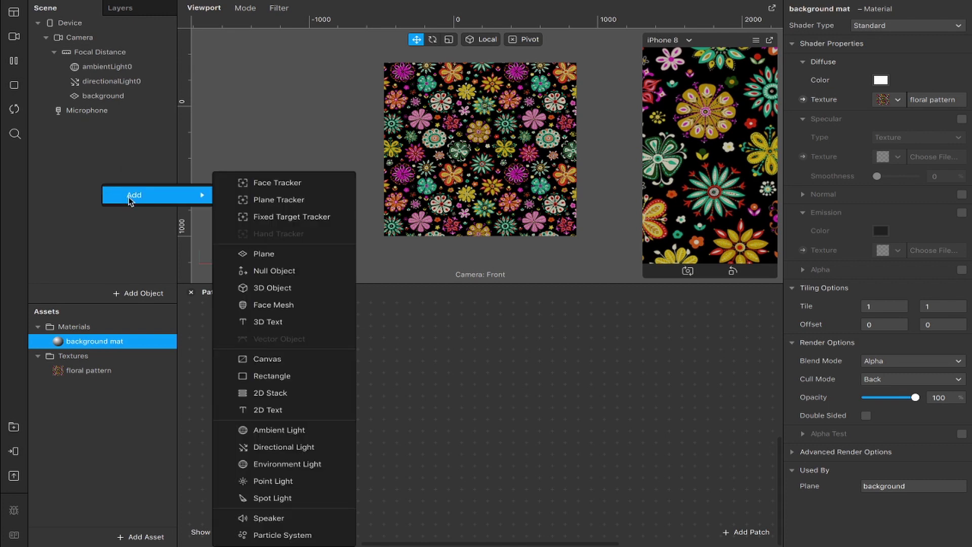
click(290, 375)
double_click(120, 127)
text(person)
key(Return)
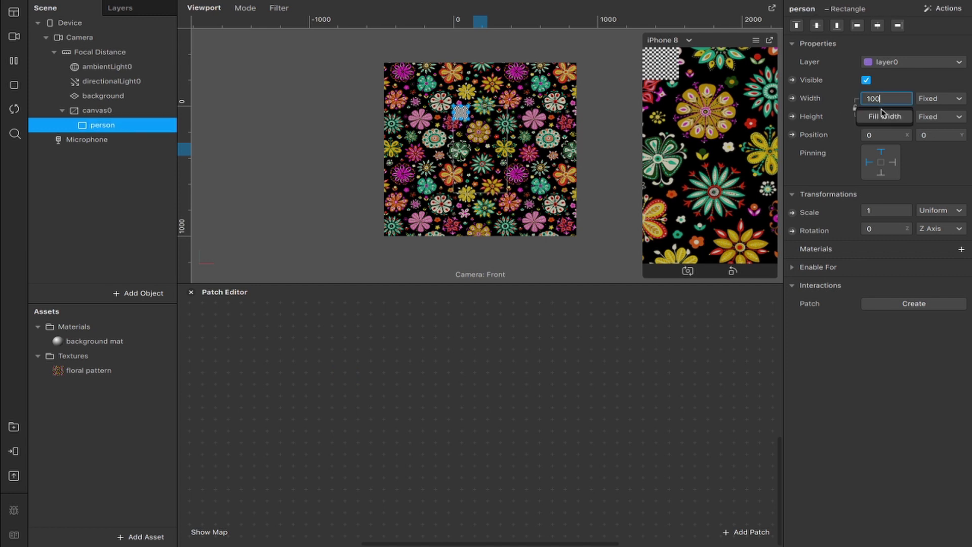
click(885, 117)
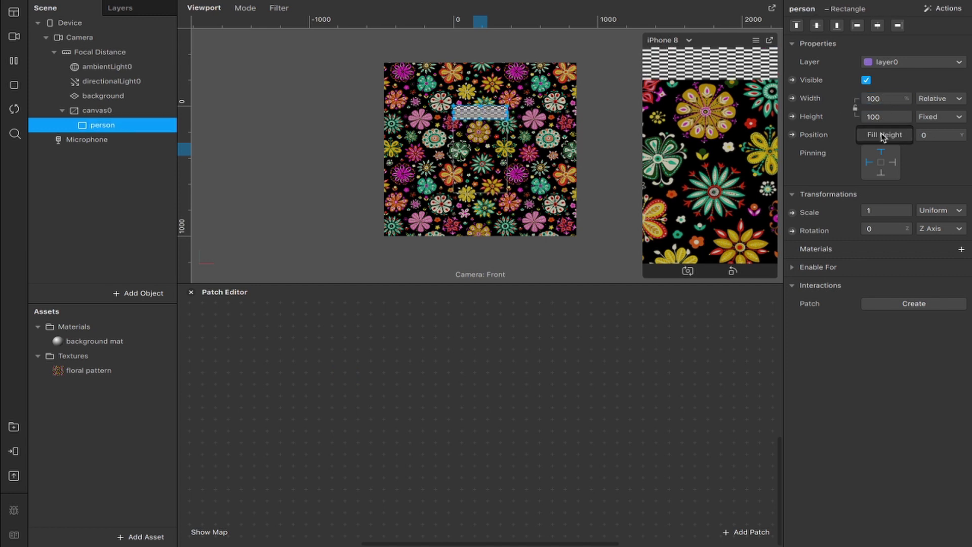
click(883, 134)
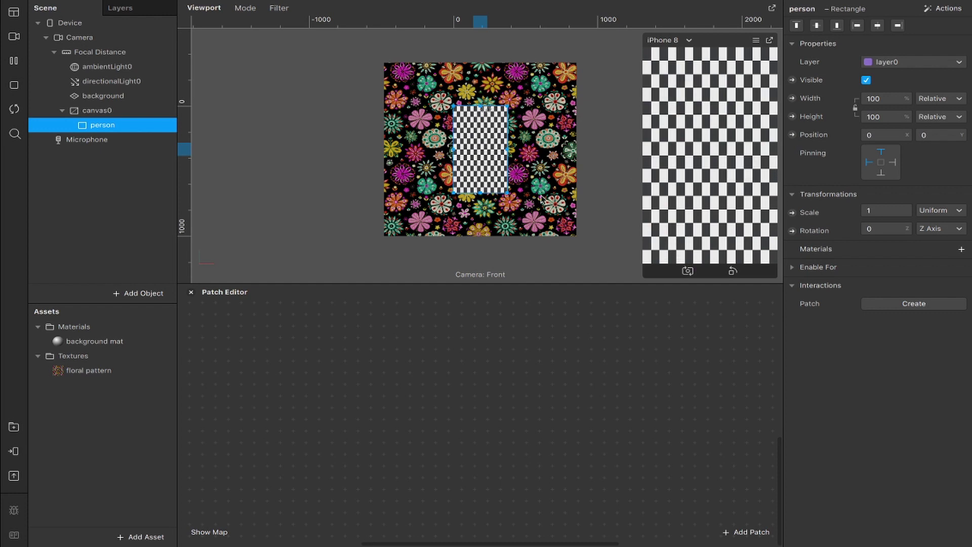
Create a new material for the person rectangle and name it 'person mat'.
click(960, 248)
click(912, 283)
double_click(123, 355)
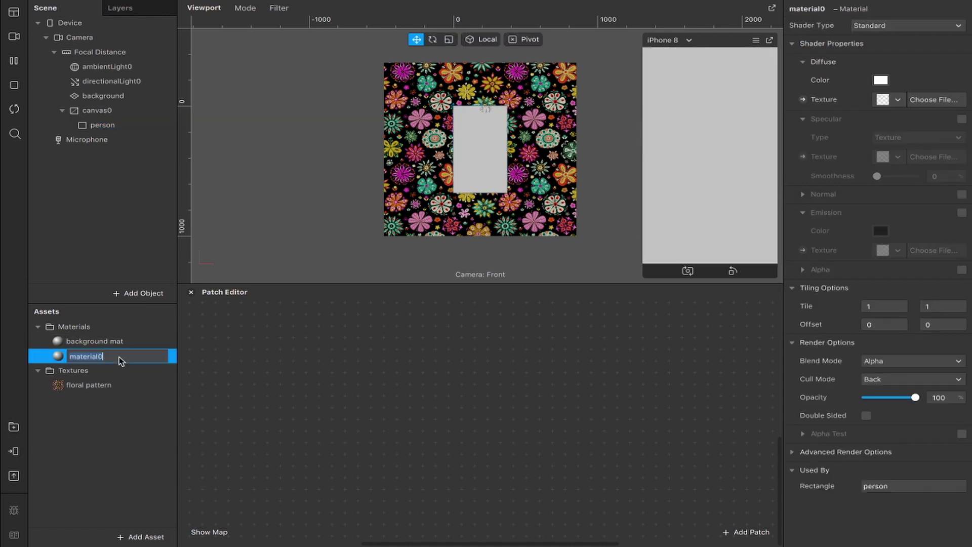
text(person mat)
key(Return)
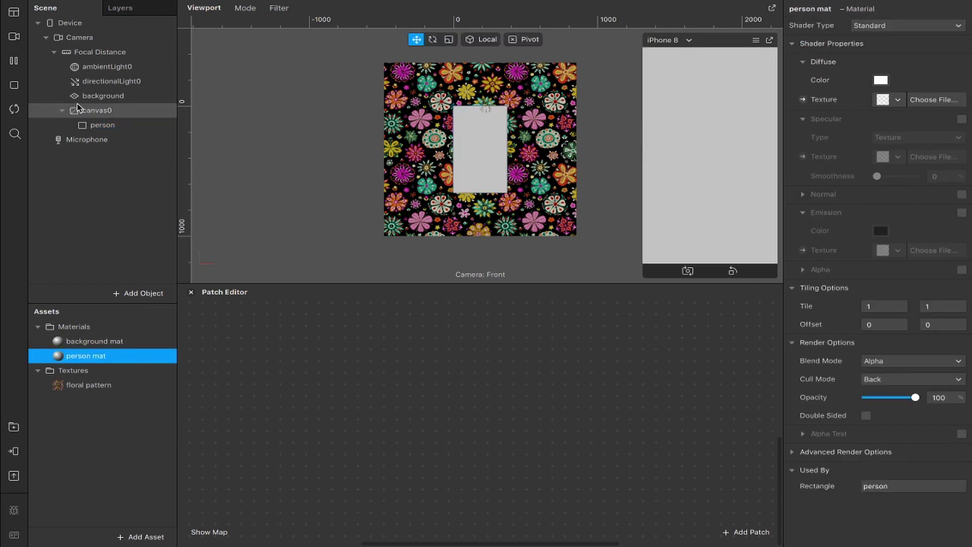
Add a camera texture extraction and person segmentation to the Camera.
click(83, 38)
click(962, 98)
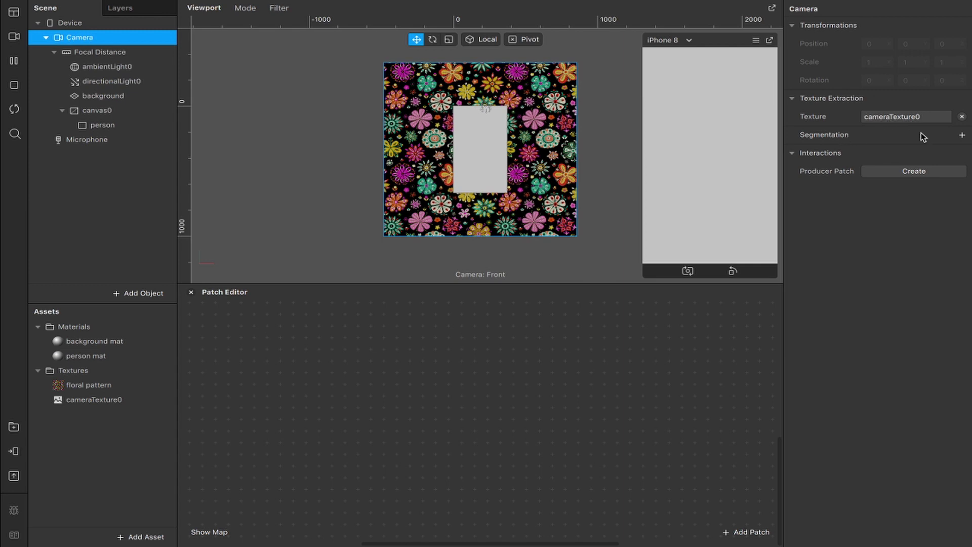
click(961, 134)
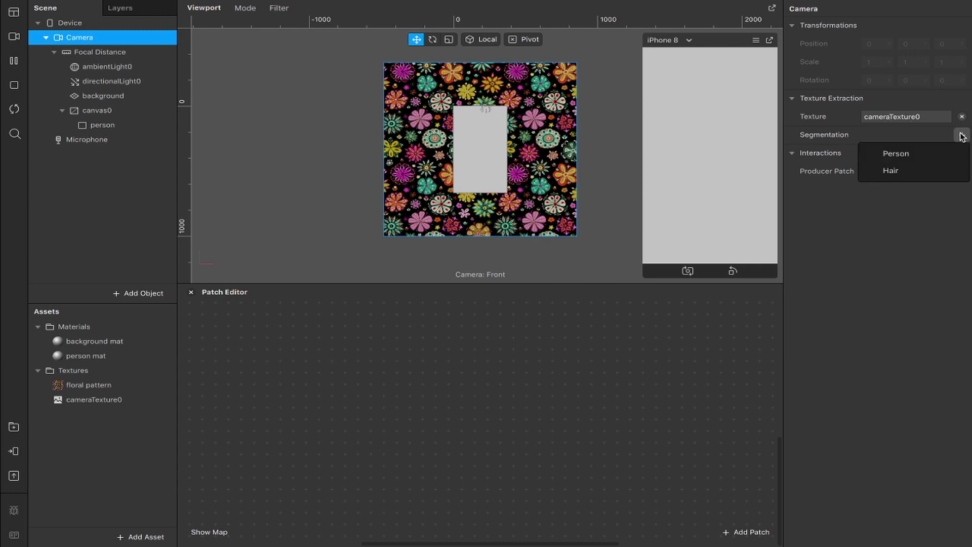
click(892, 154)
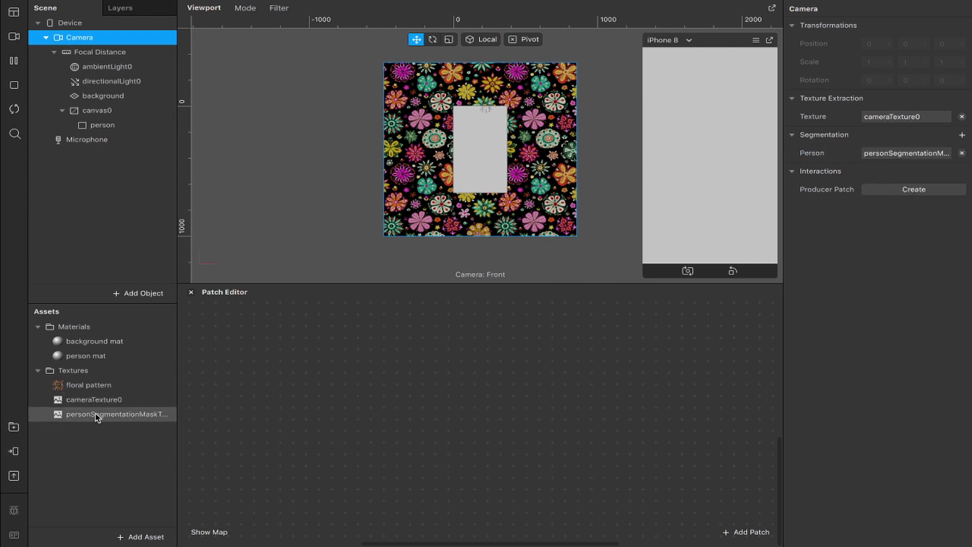
Make person mat a Flat shader with cameraTexture0 diffuse and personSegmentationMaskTexture0 alpha.
click(93, 356)
click(881, 26)
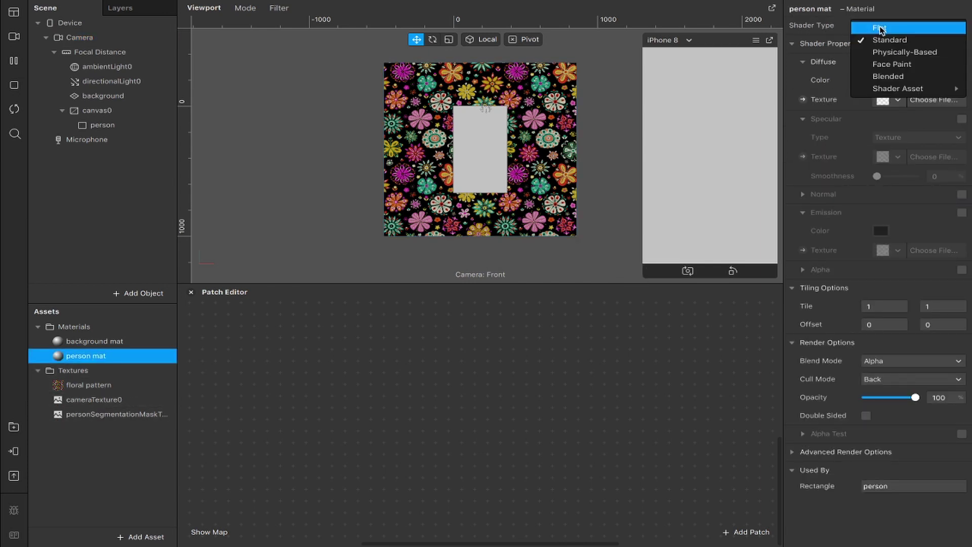
click(896, 29)
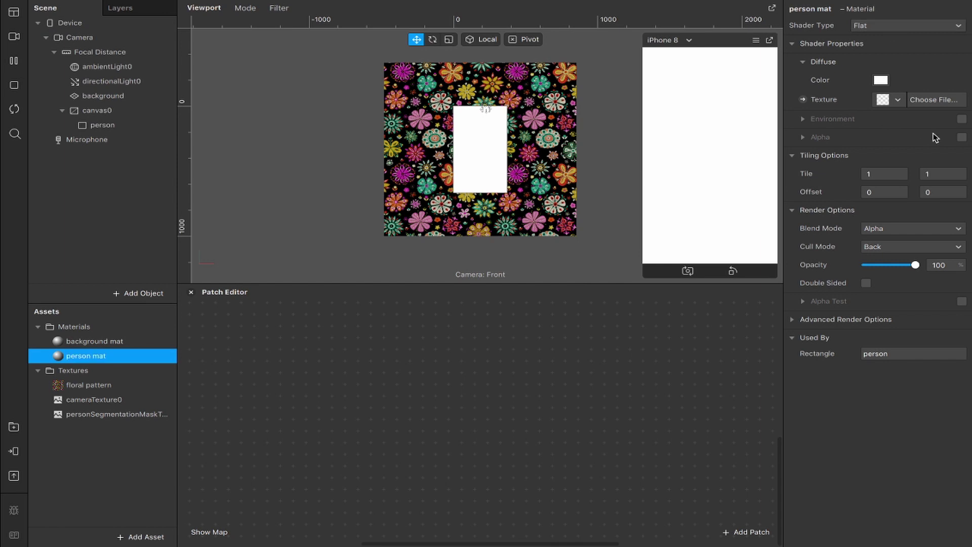
click(888, 98)
click(830, 135)
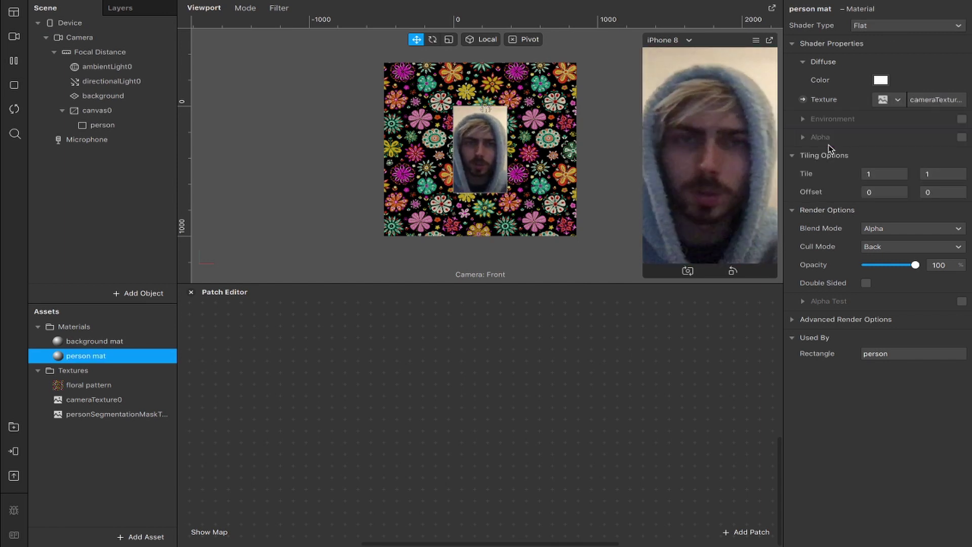
click(961, 137)
click(891, 174)
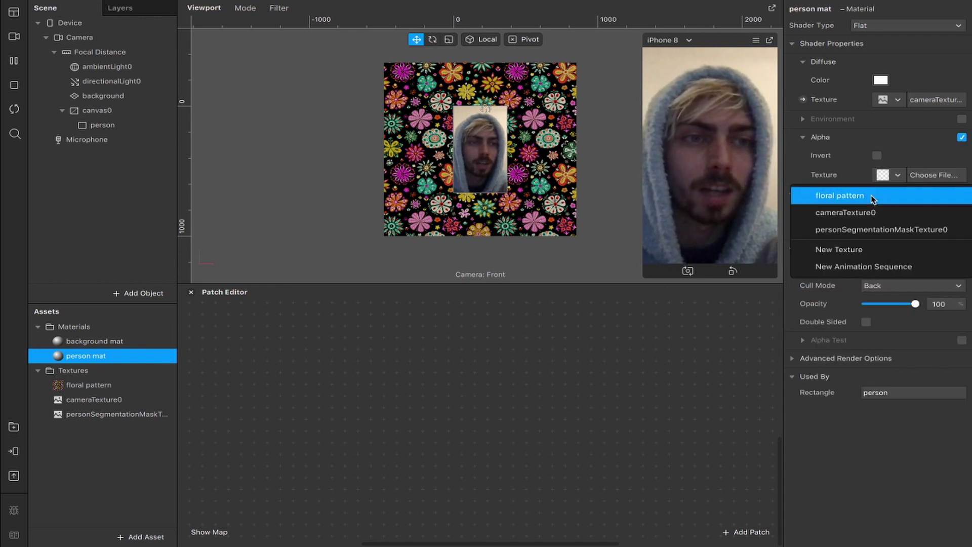
click(856, 230)
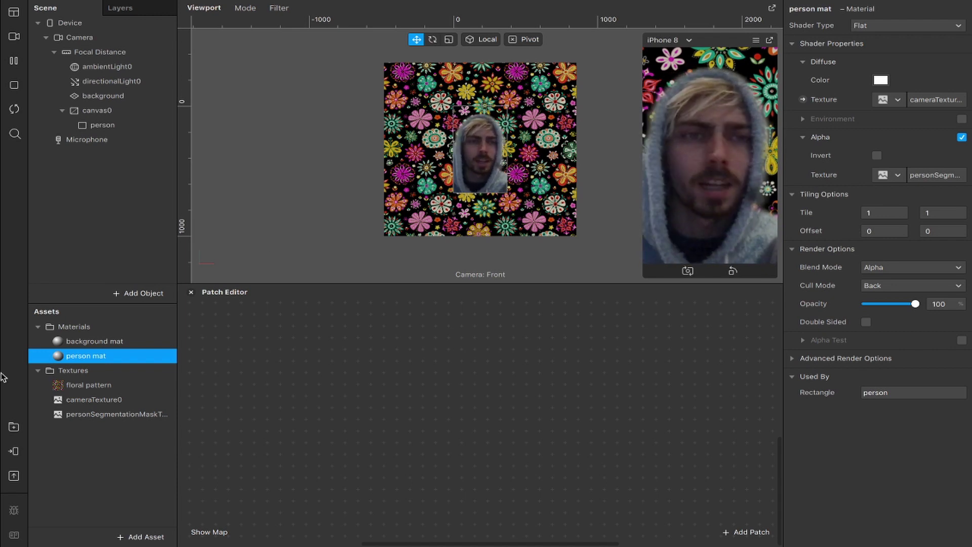
Give personSegmentationMaskTexture0 Edge Softness 95 and Mask Size 2.6, then select the background plane.
click(95, 420)
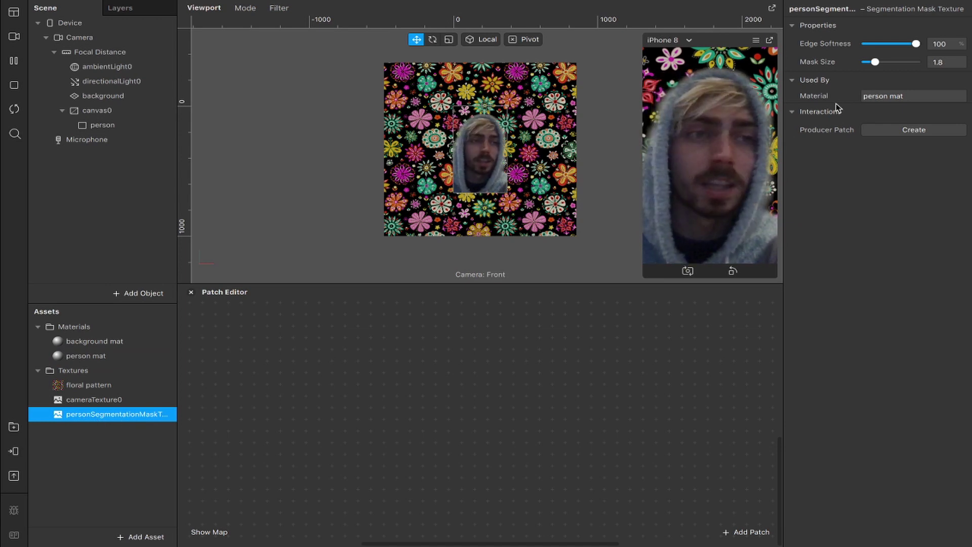
click(953, 44)
text(95)
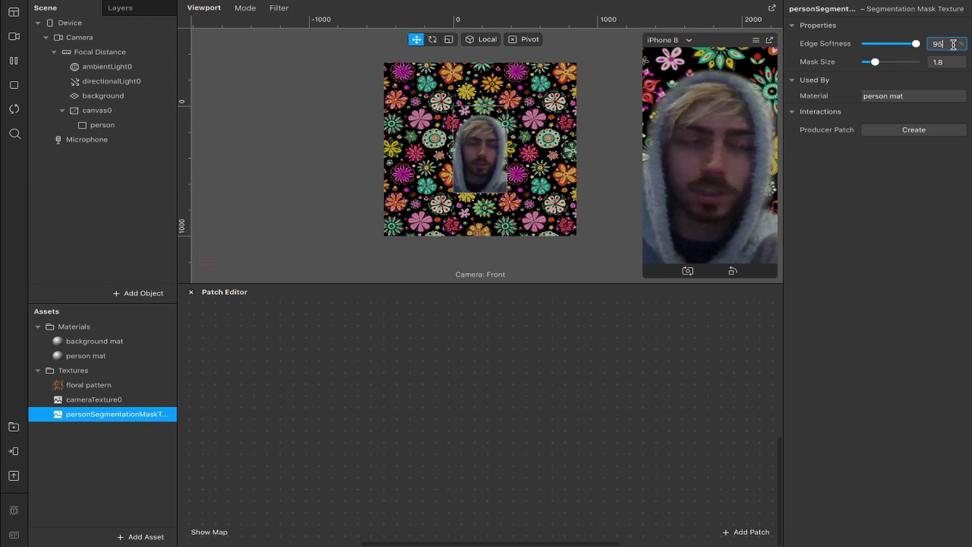
key(Return)
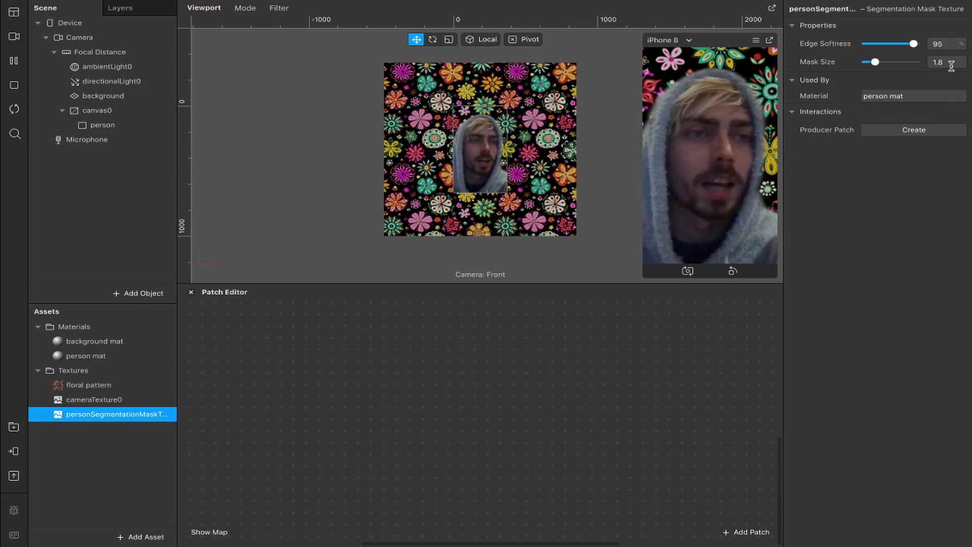
click(951, 62)
text(2.6)
key(Return)
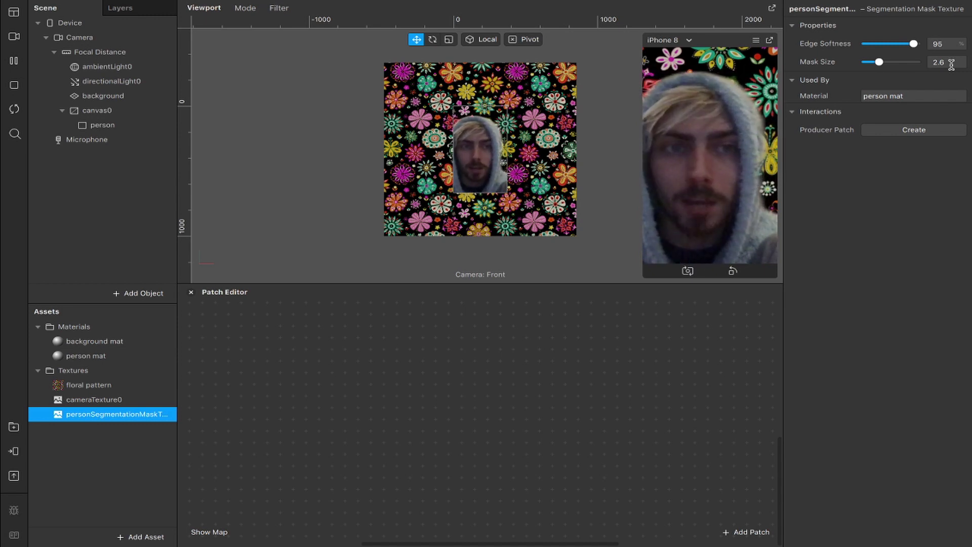
click(102, 95)
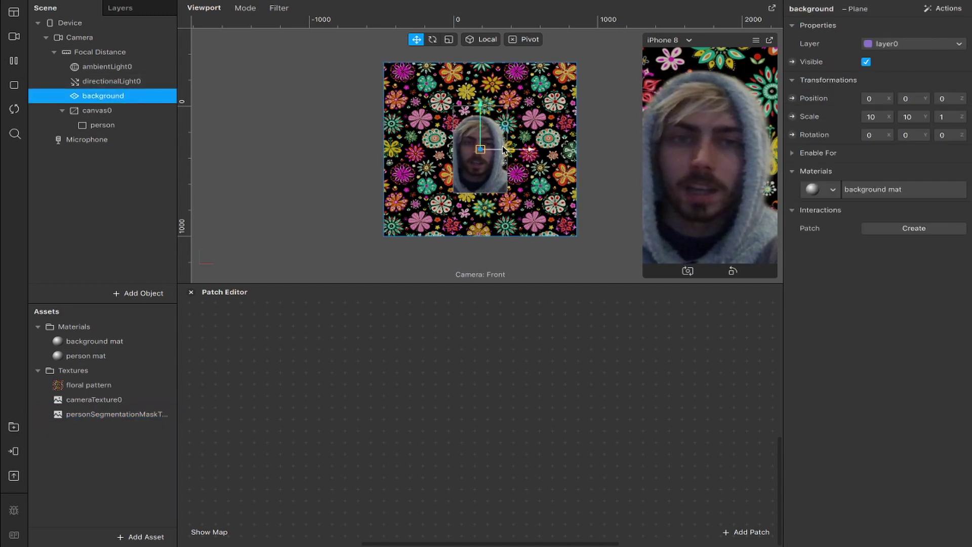
mouse_move(529, 152)
mouse_down()
mouse_move(498, 152)
mouse_move(541, 150)
mouse_move(530, 150)
mouse_up()
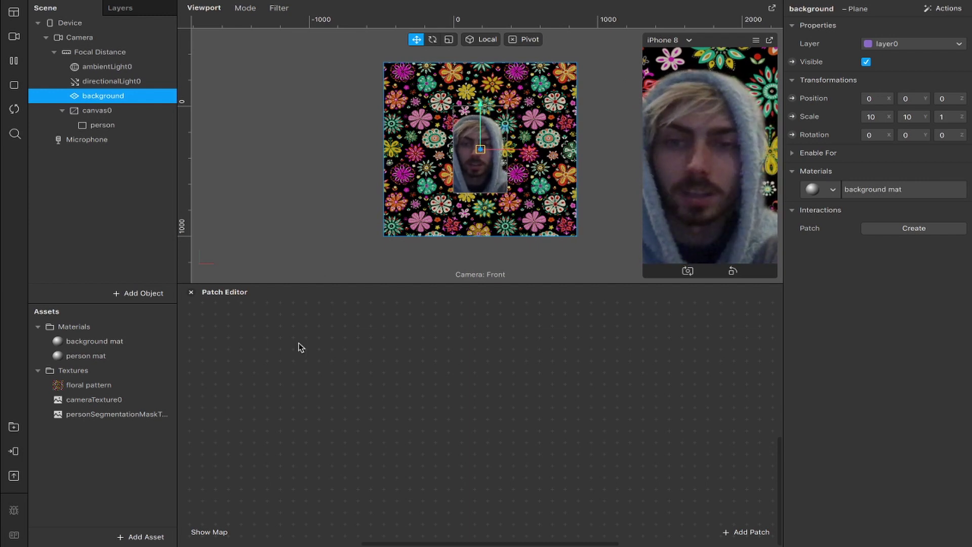
Add a Loop Animation wired to a Transition, plus a patch for the background's scale.
right_click(279, 390)
text(loop)
key(Return)
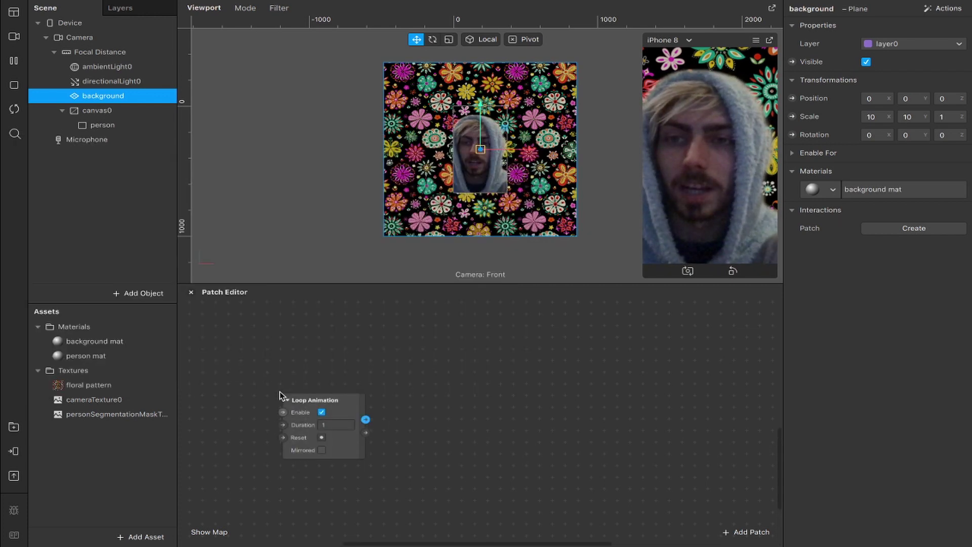
drag(346, 400, 396, 345)
text(tra)
key(Return)
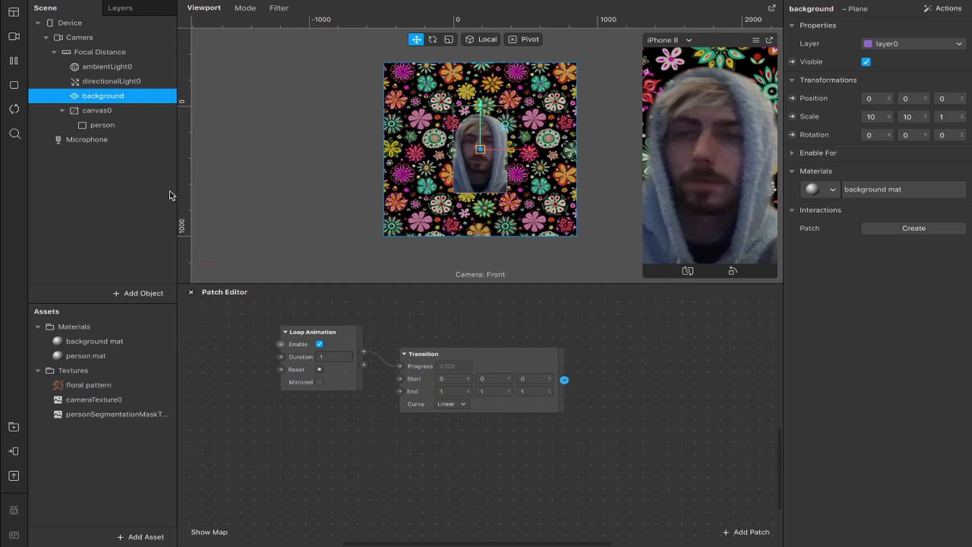
click(792, 116)
drag(552, 405, 697, 351)
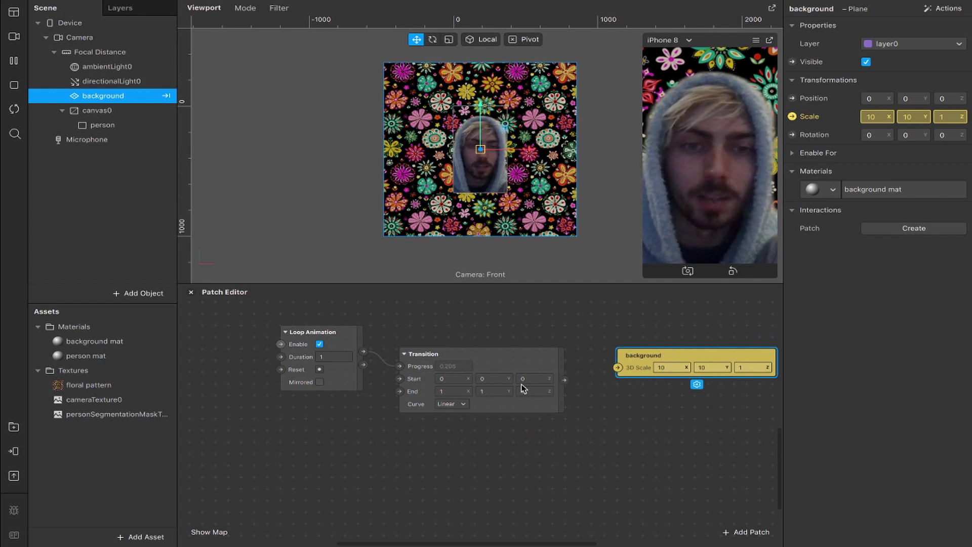
Set the Transition to run from 10 to 12.5 and connect it to background's 3D Scale.
click(460, 385)
click(453, 382)
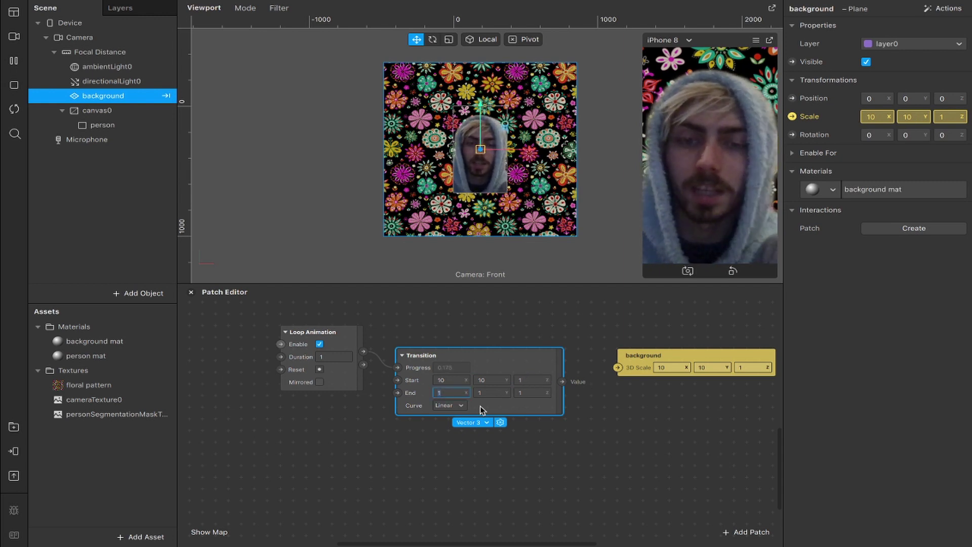
text(.5)
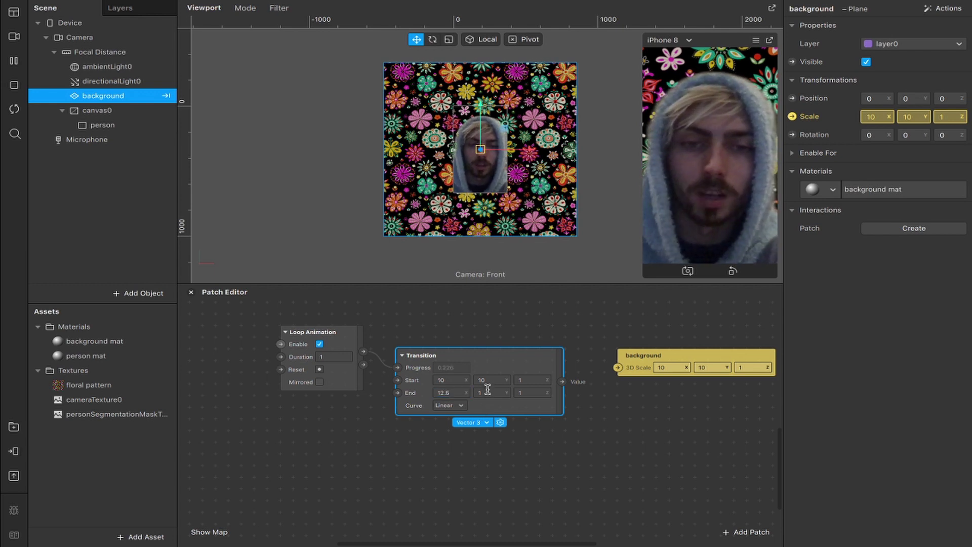
click(487, 389)
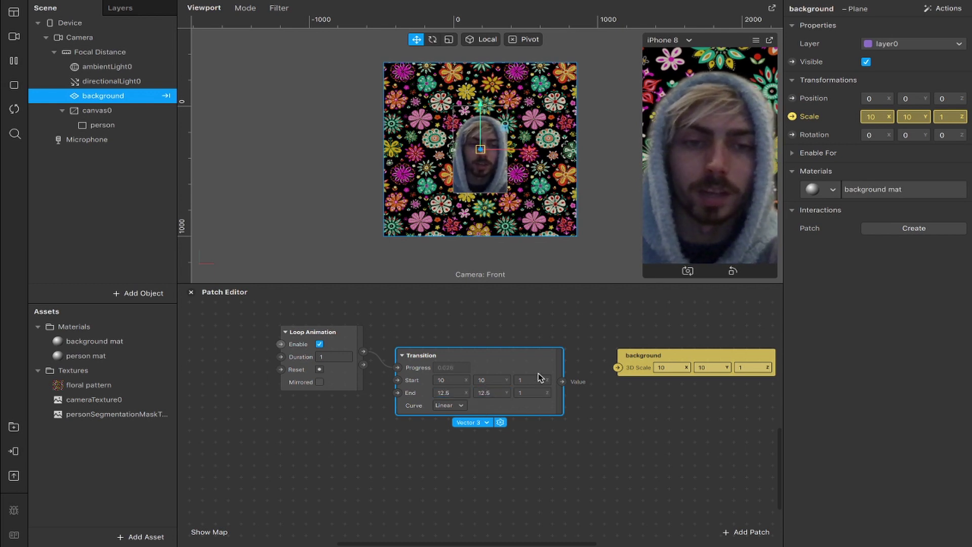
drag(560, 381, 614, 368)
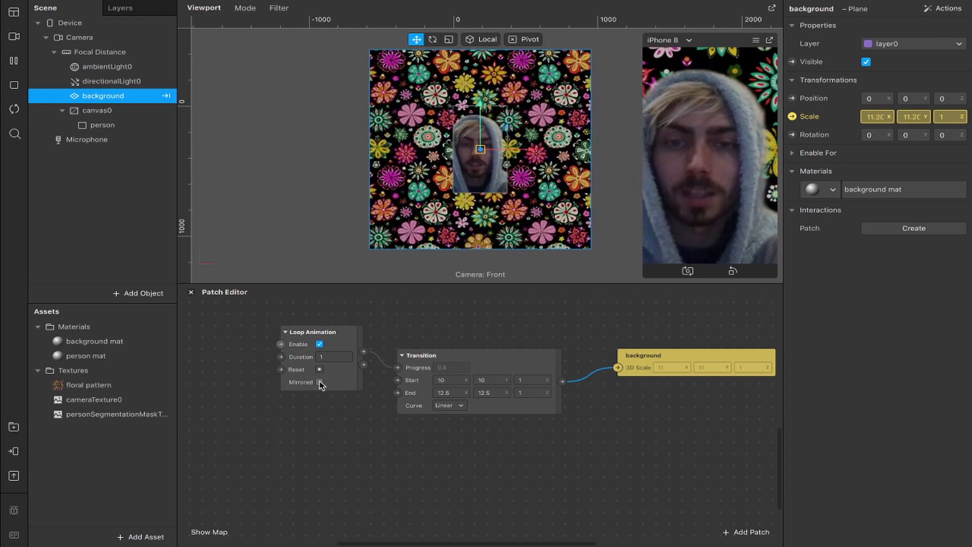
Tick Mirrored on the Loop Animation and change its Duration from 1 to 7.5.
click(319, 382)
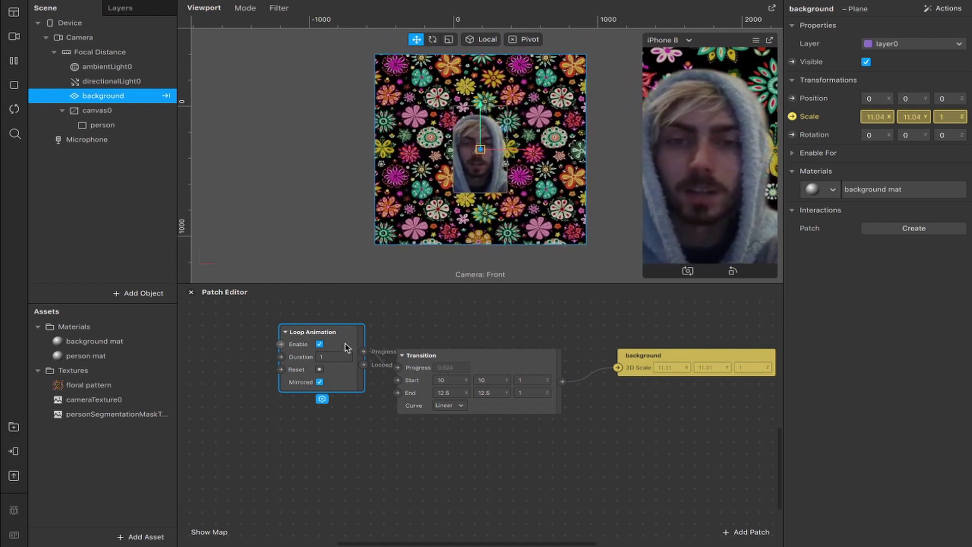
click(338, 356)
key(BackSpace)
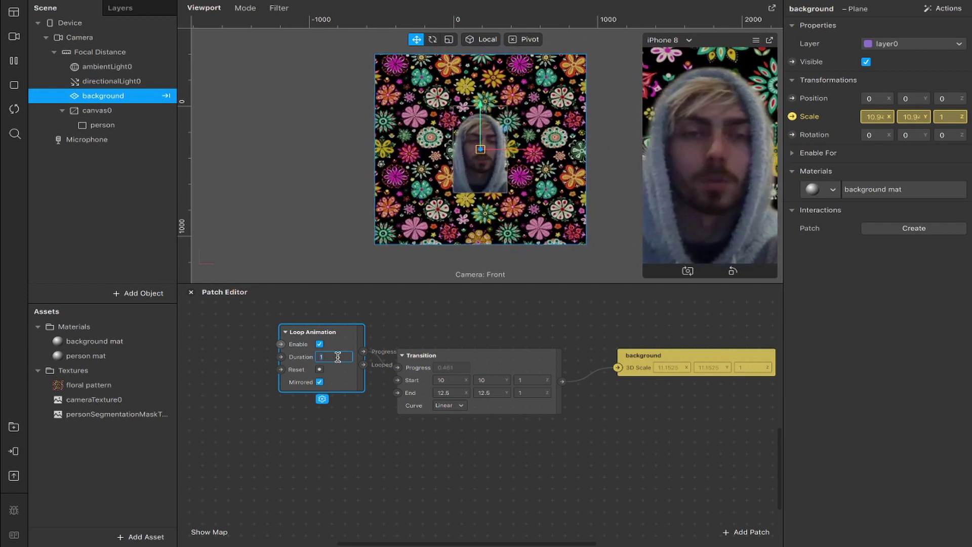
text(7.5)
key(Return)
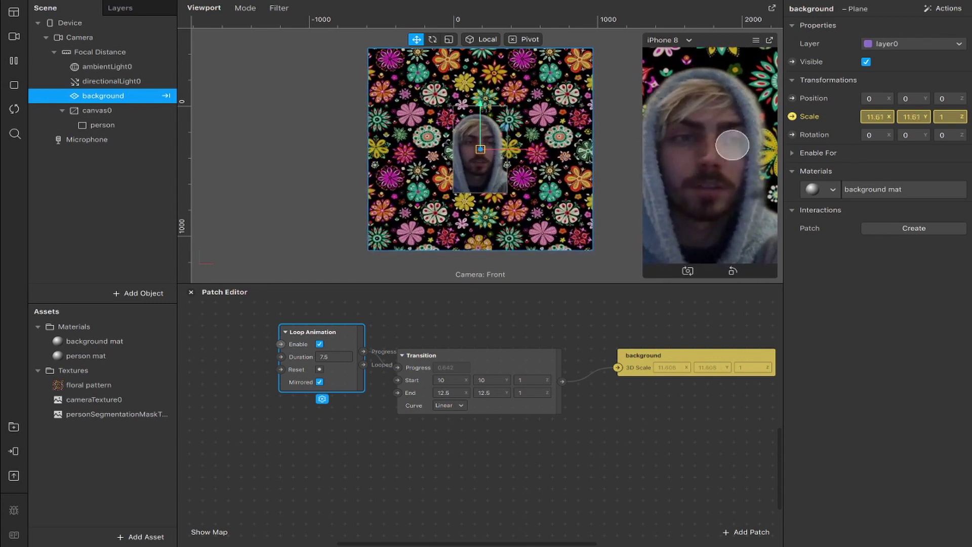
Add a second Loop Animation wired to a Transition, plus a background Rotation patch.
click(359, 468)
double_click(357, 466)
text(loop)
key(Return)
drag(437, 473, 414, 466)
text(trans)
key(Return)
drag(484, 465, 462, 427)
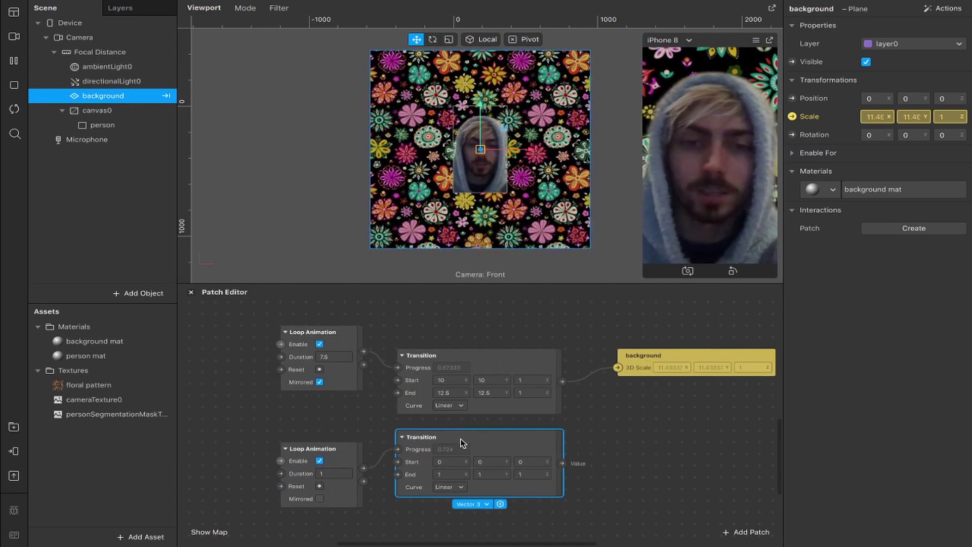
click(793, 135)
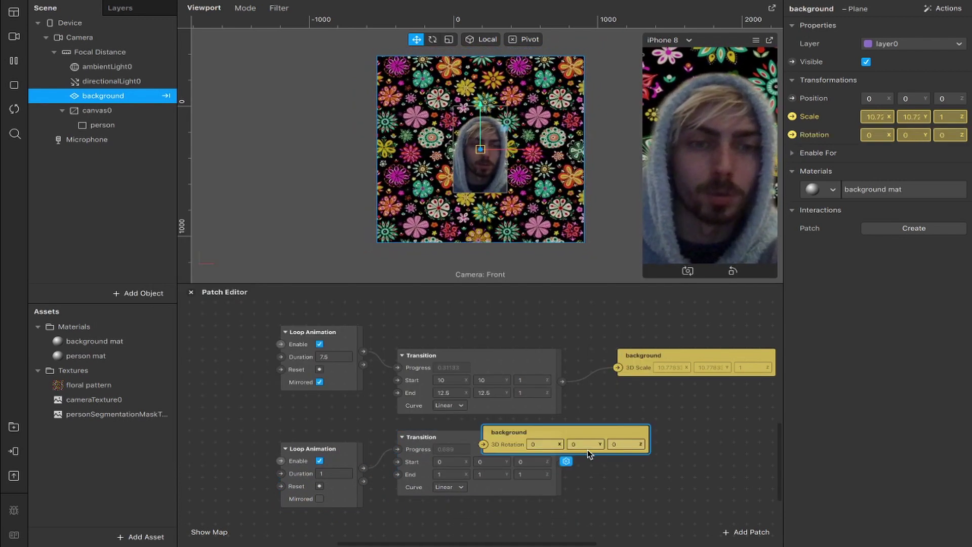
drag(610, 435, 734, 436)
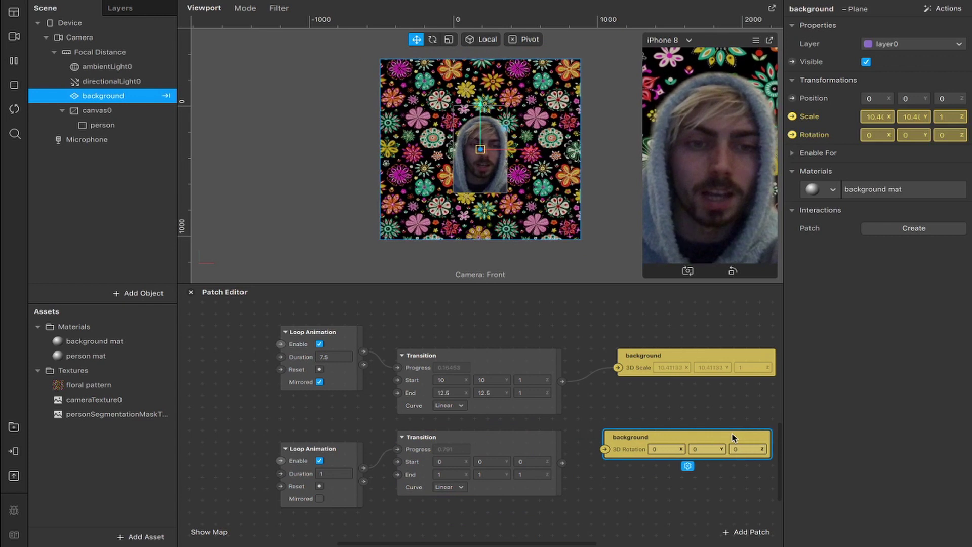
Set the second Transition's End to 0, 0, 0 and its Start Z to 360.
click(445, 474)
text(0)
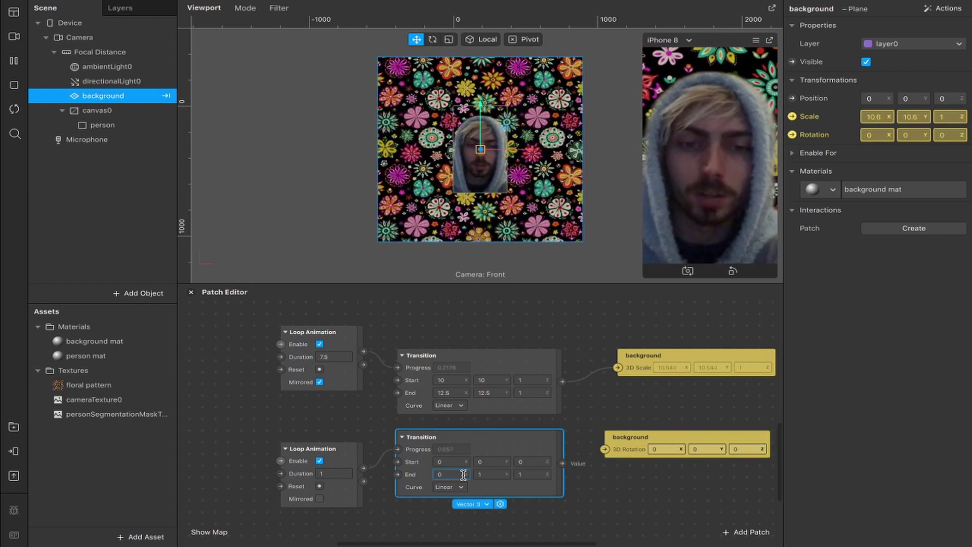
click(486, 474)
text(0)
click(527, 474)
text(0)
click(532, 461)
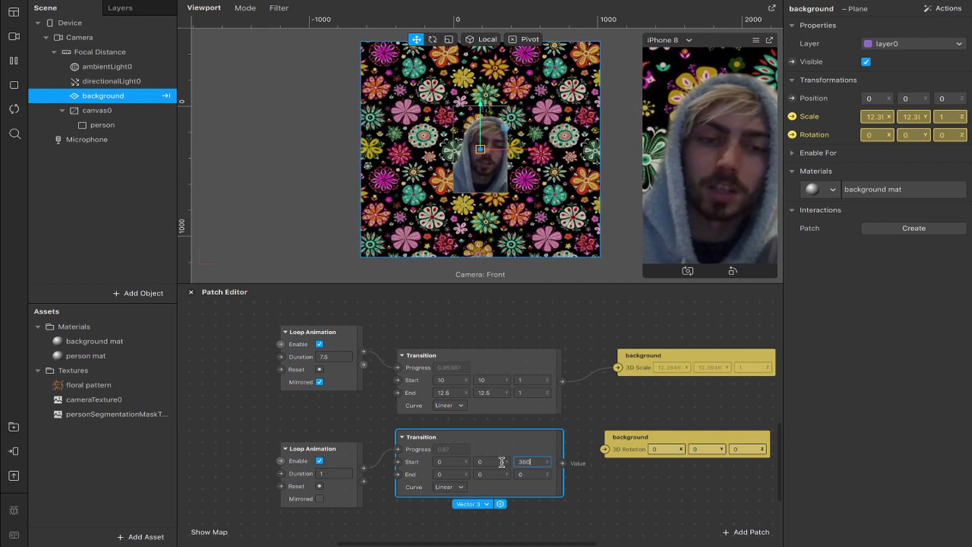
key(Return)
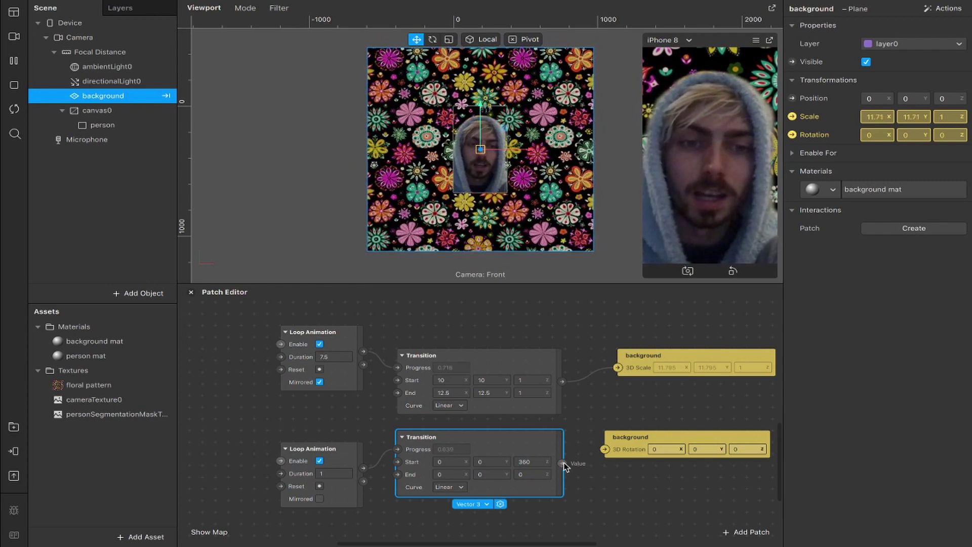
Connect the second Transition to background's 3D Rotation and try loop durations of 7.5 and 15.
drag(562, 462, 600, 447)
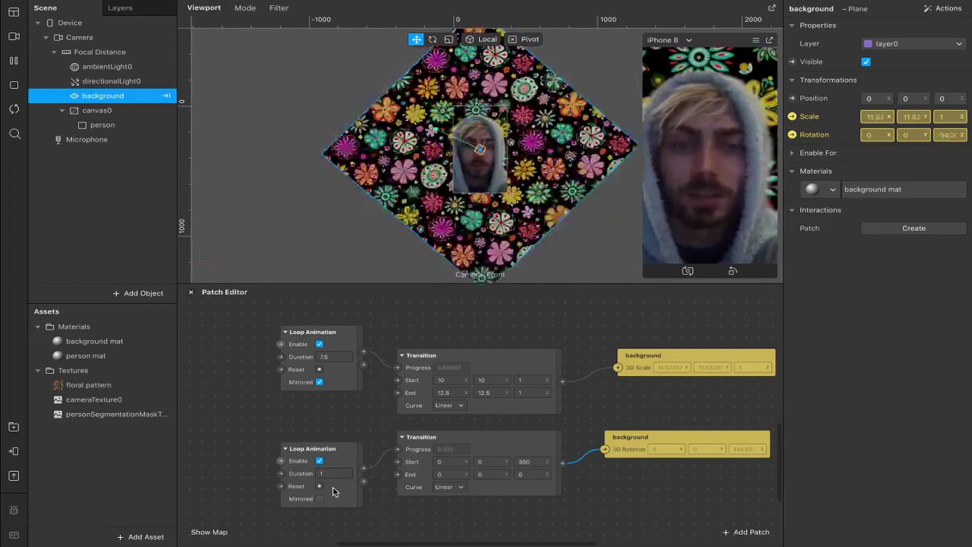
click(336, 473)
text(7.5)
key(Return)
click(339, 473)
text(15)
key(Return)
Change the rotation loop's Duration to 100, then reselect it to adjust toward 50.
double_click(340, 474)
text(100)
key(Return)
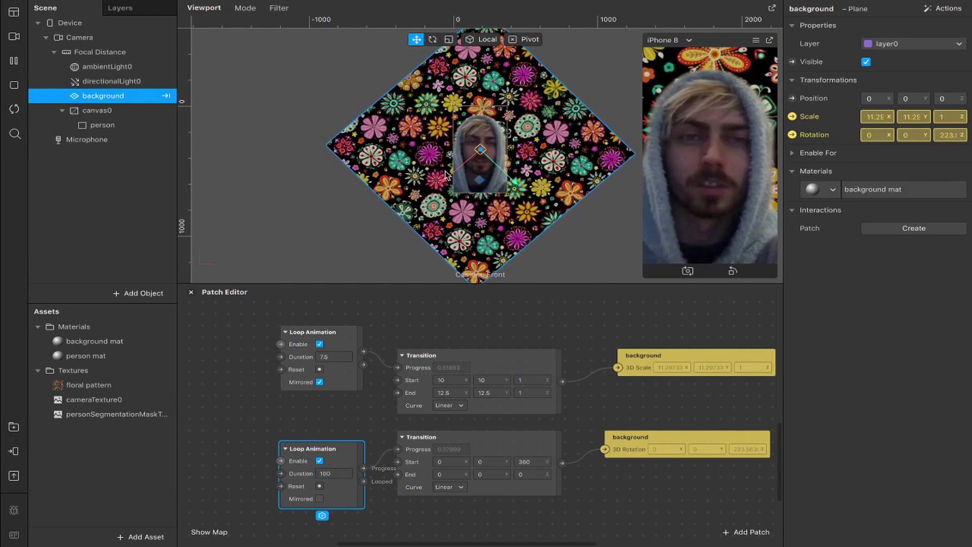
double_click(335, 473)
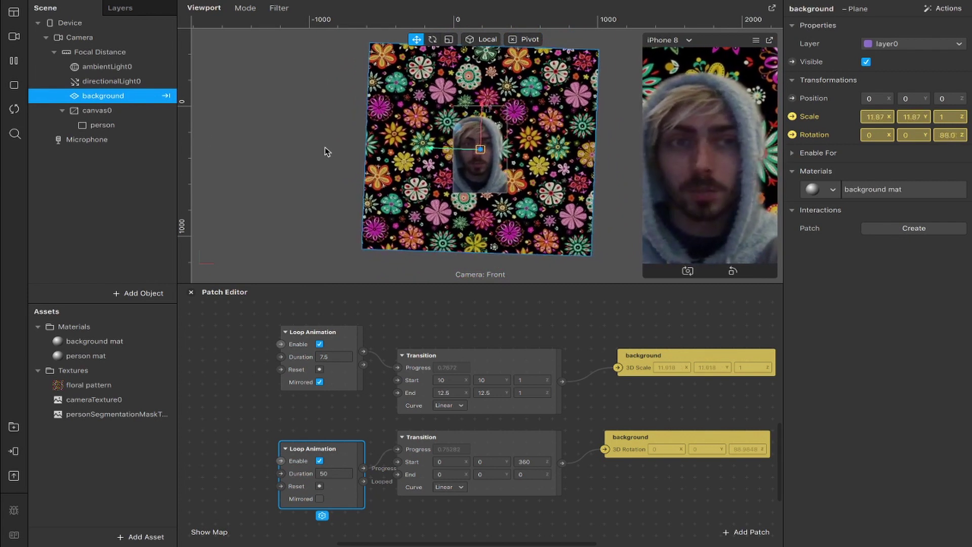
Switch the phone preview to landscape and enable Emission on the background mat.
click(732, 273)
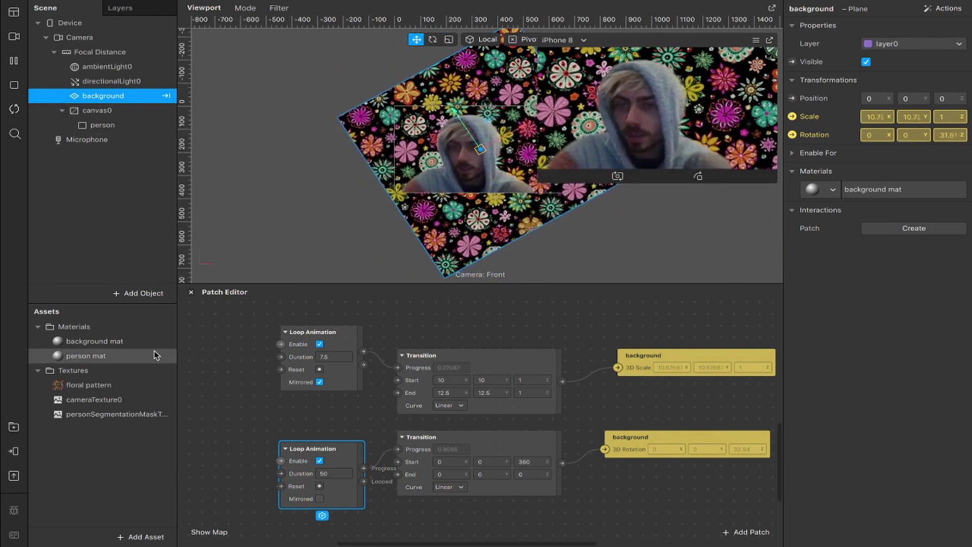
click(126, 341)
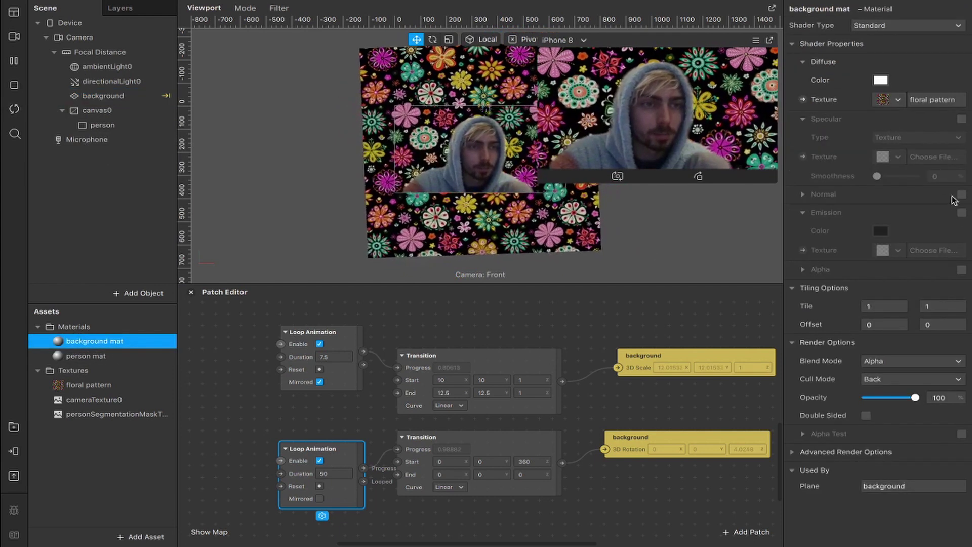
click(960, 213)
Set the background mat's emission colour to Blueberry blue and enable Specular.
click(881, 232)
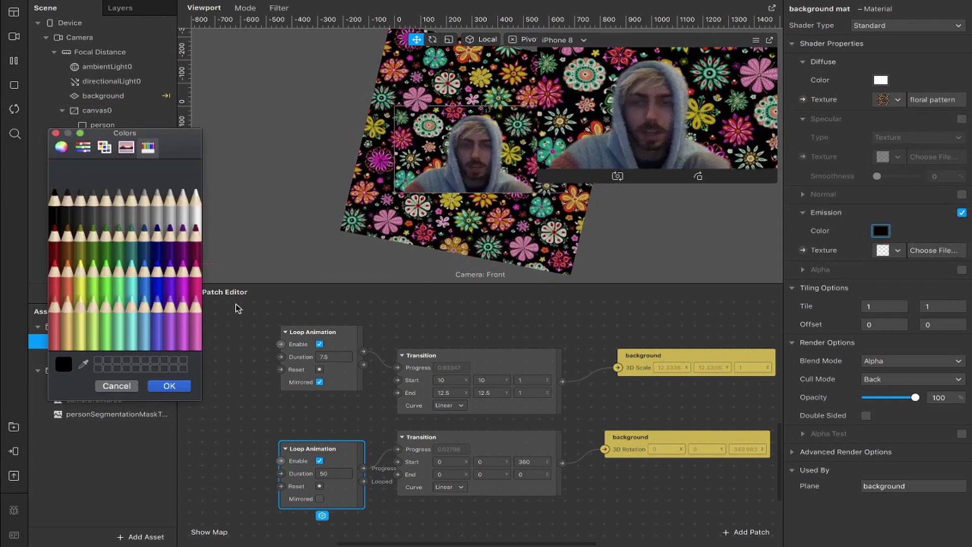
click(132, 294)
click(119, 242)
click(148, 225)
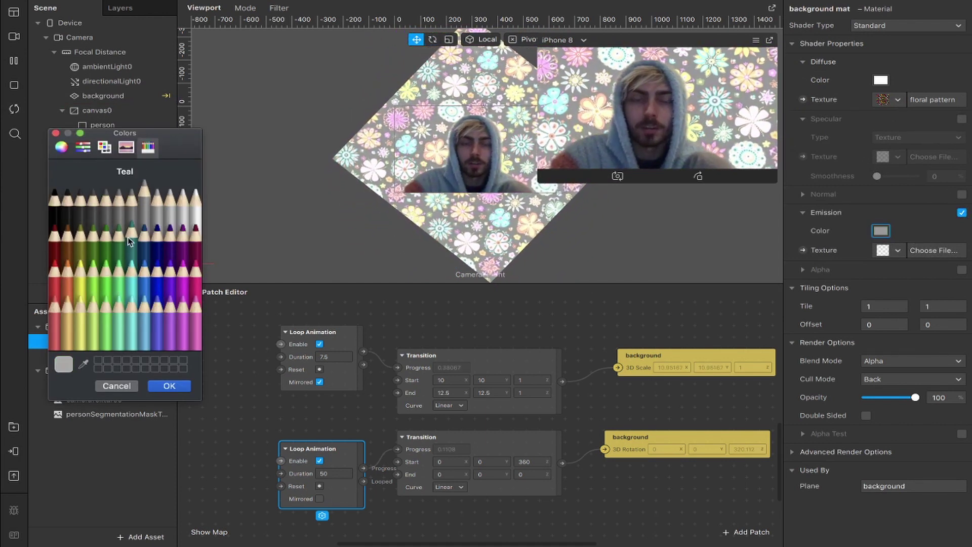
click(144, 229)
click(156, 270)
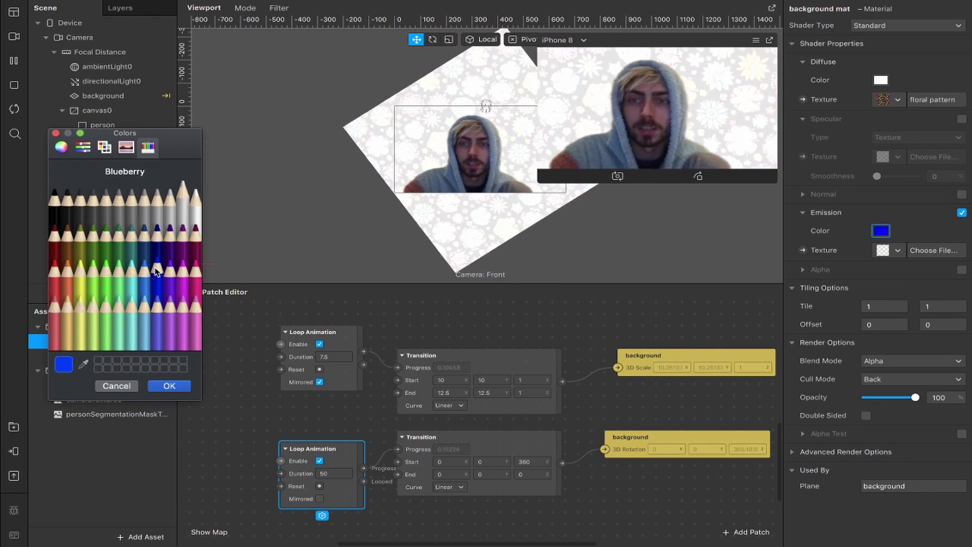
click(184, 388)
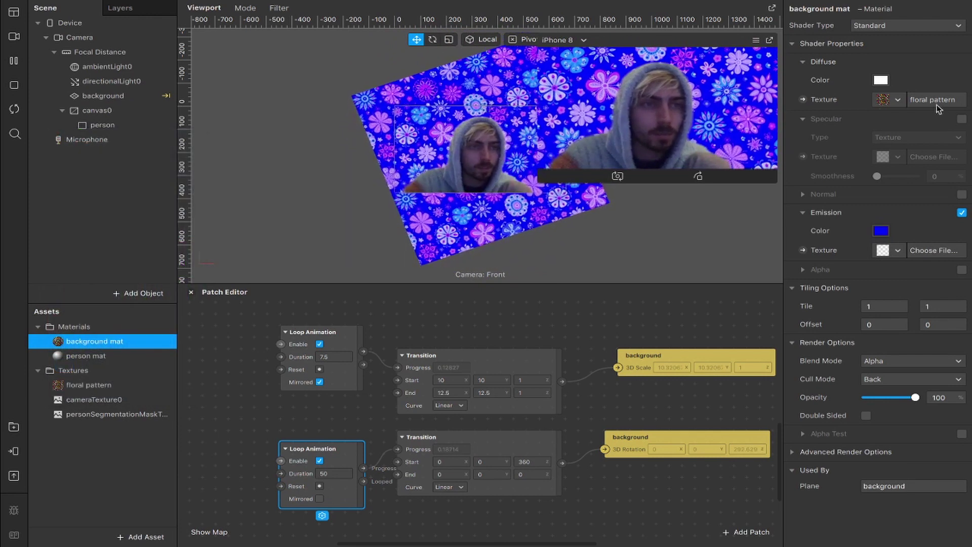
click(962, 119)
click(917, 137)
Set the specular type to Color and choose Tangerine orange as its colour.
click(903, 140)
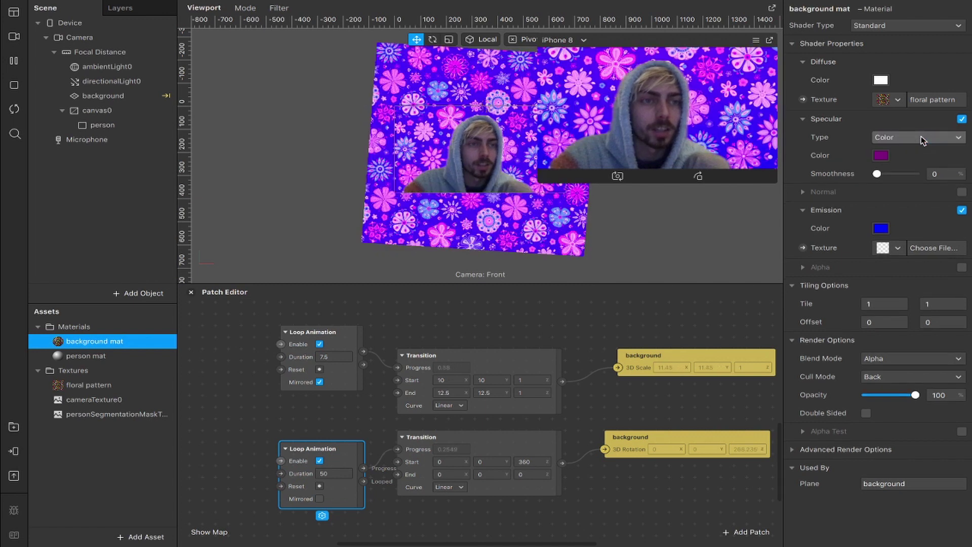
click(881, 155)
click(106, 273)
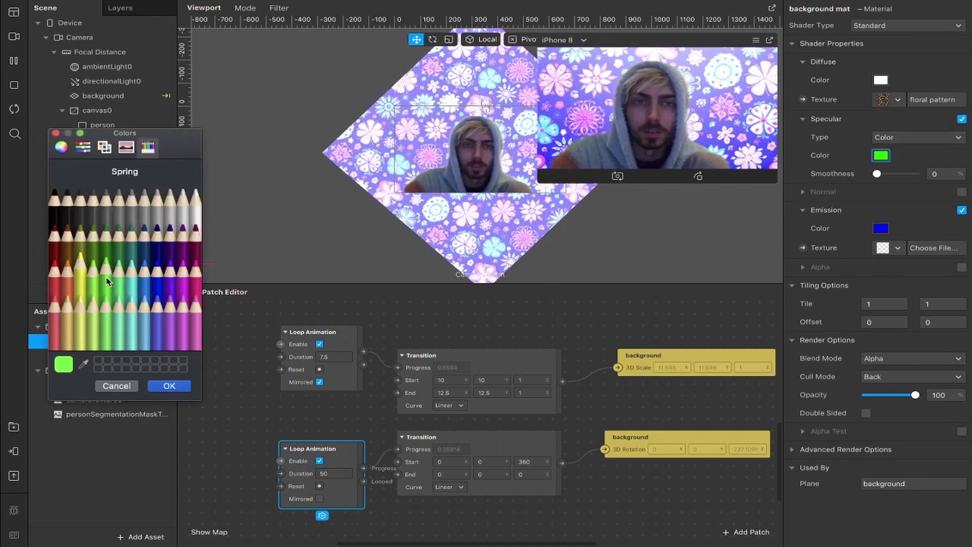
click(138, 246)
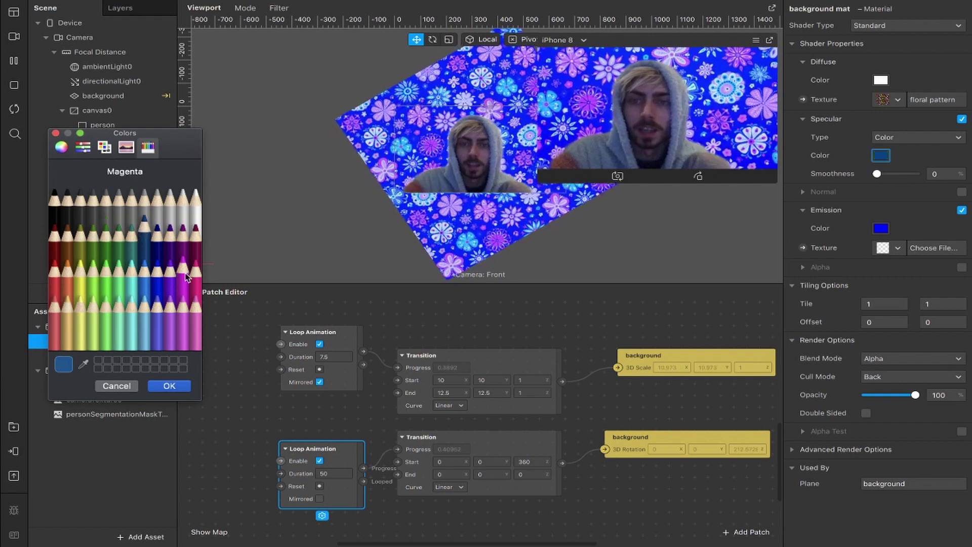
click(195, 274)
click(195, 242)
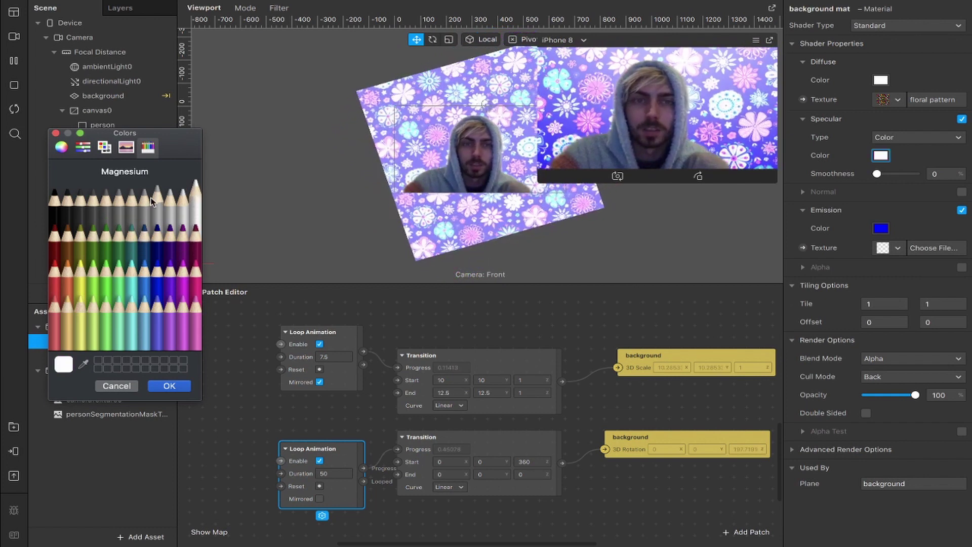
click(93, 201)
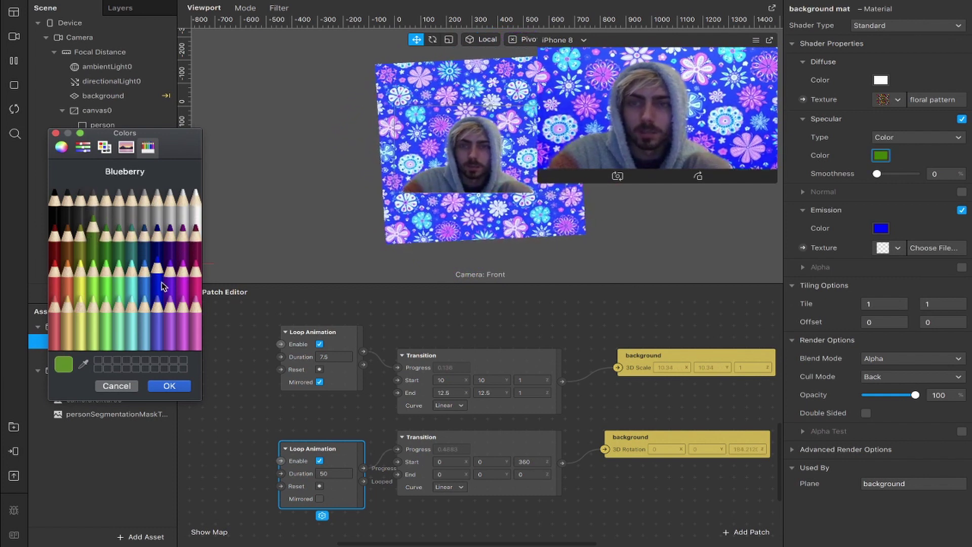
click(180, 325)
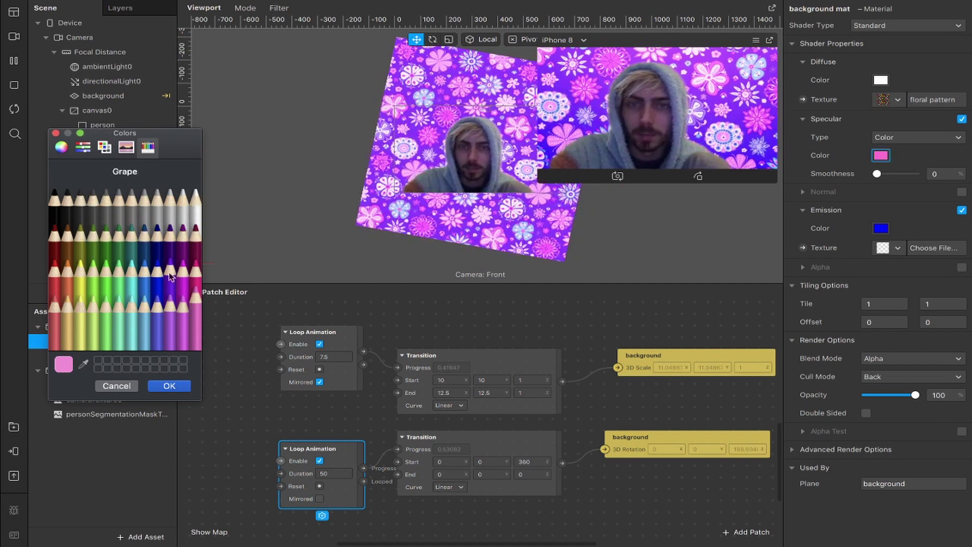
click(58, 289)
click(68, 281)
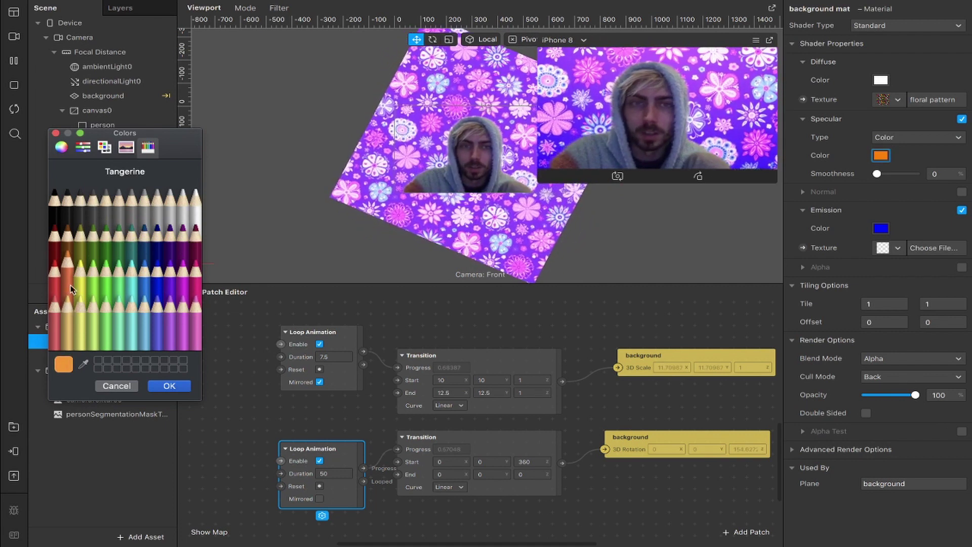
click(169, 385)
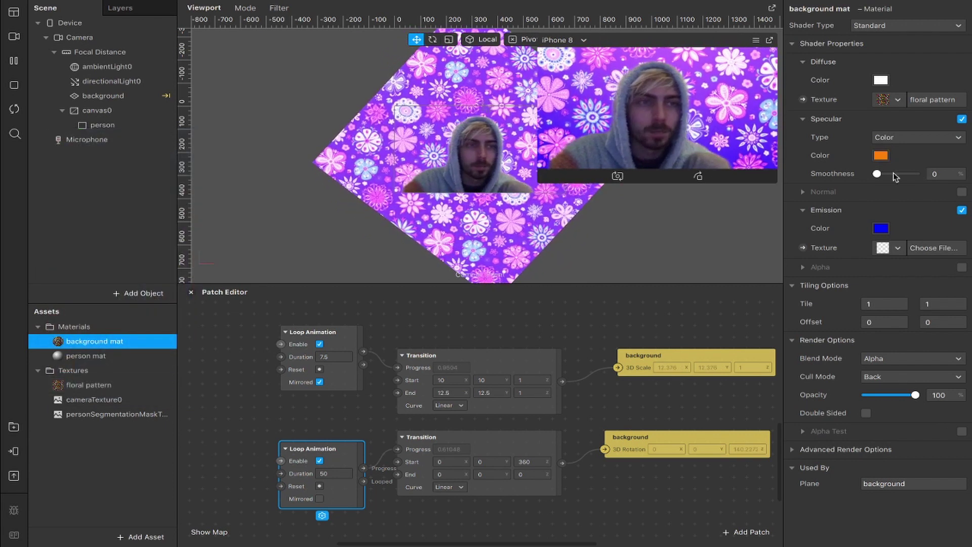
Set specular Smoothness to 10 and enlarge the simulator's phone preview.
click(944, 174)
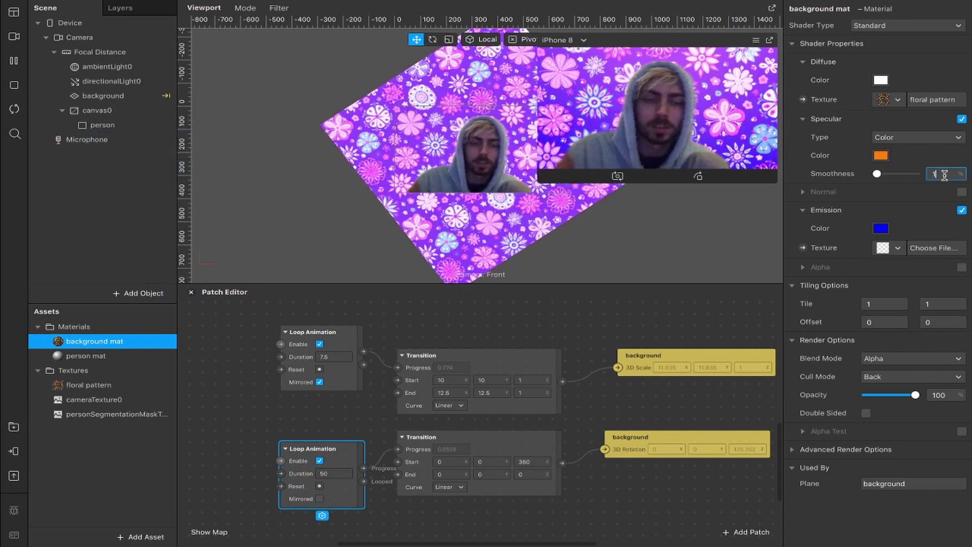
mouse_move(876, 173)
mouse_down()
mouse_move(922, 174)
mouse_move(881, 174)
mouse_up()
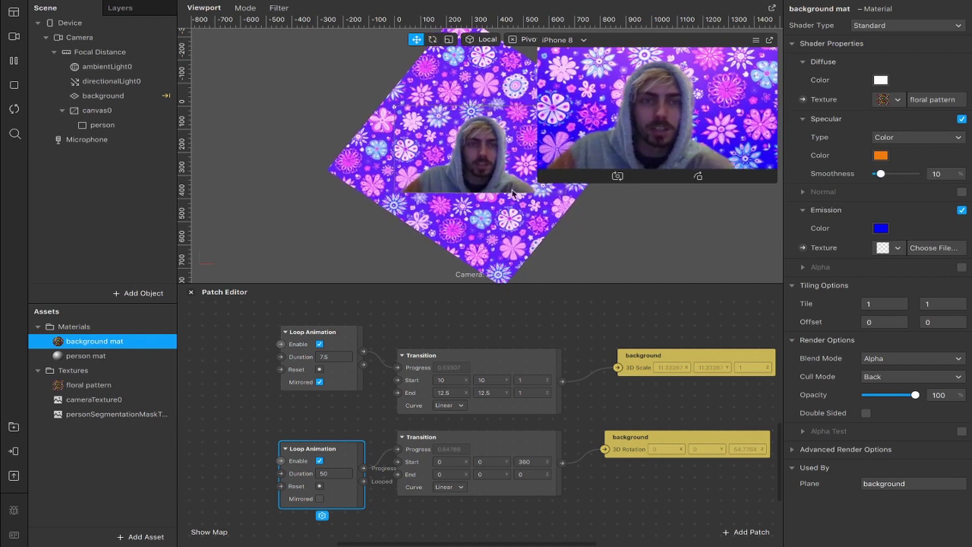
drag(538, 178, 351, 277)
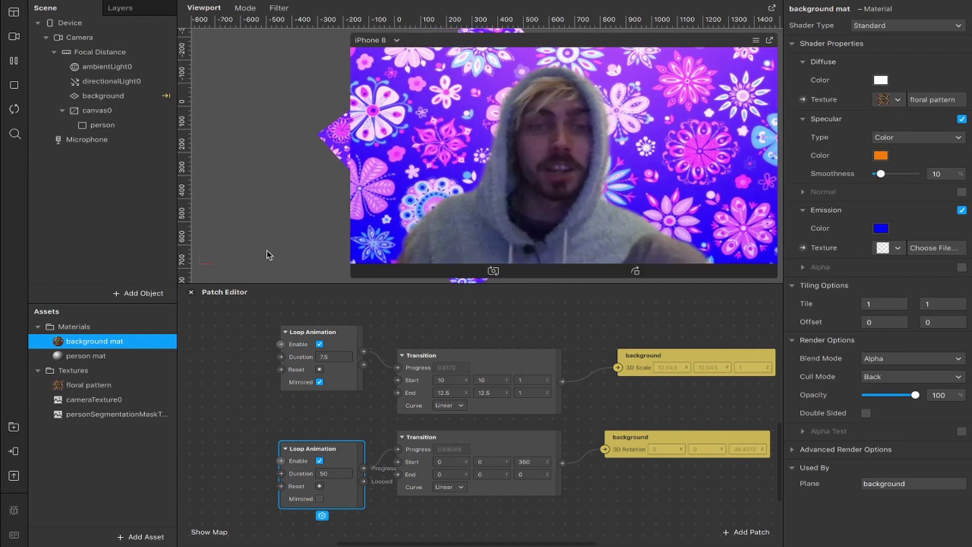